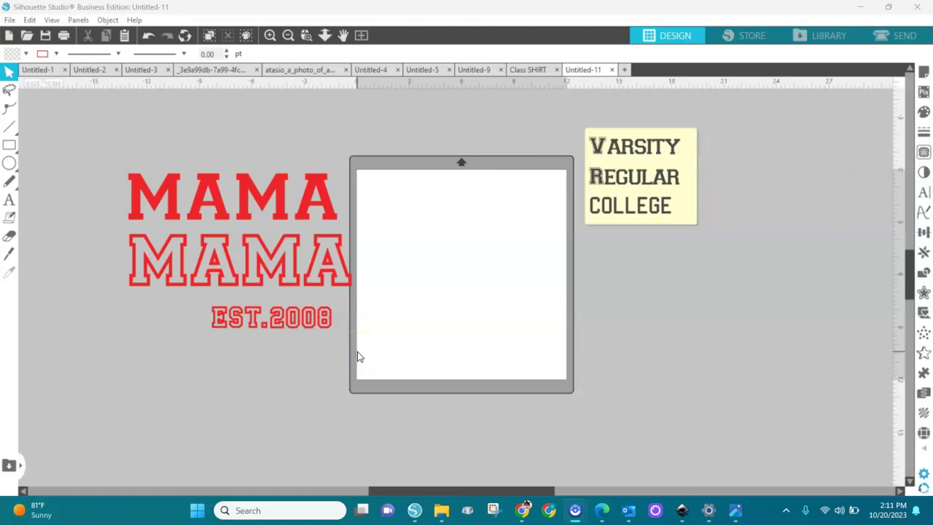
Add the text "mama" in the upper part of the white mat page.
left_click(10, 202)
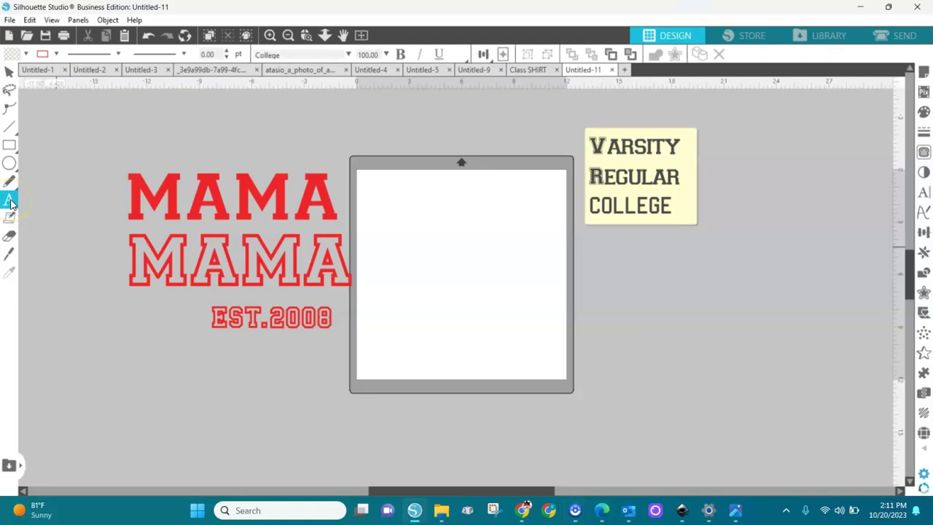
left_click(408, 234)
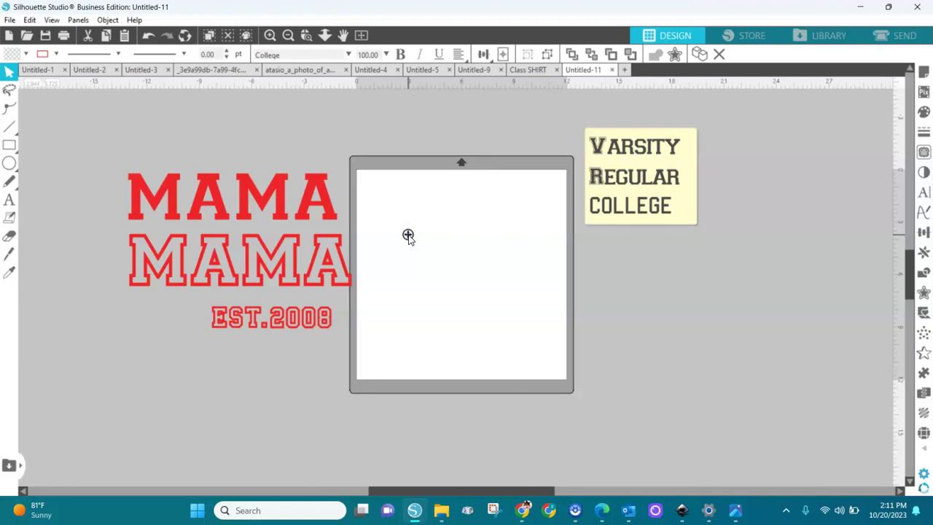
left_click(394, 232)
type("mama")
left_click(444, 258)
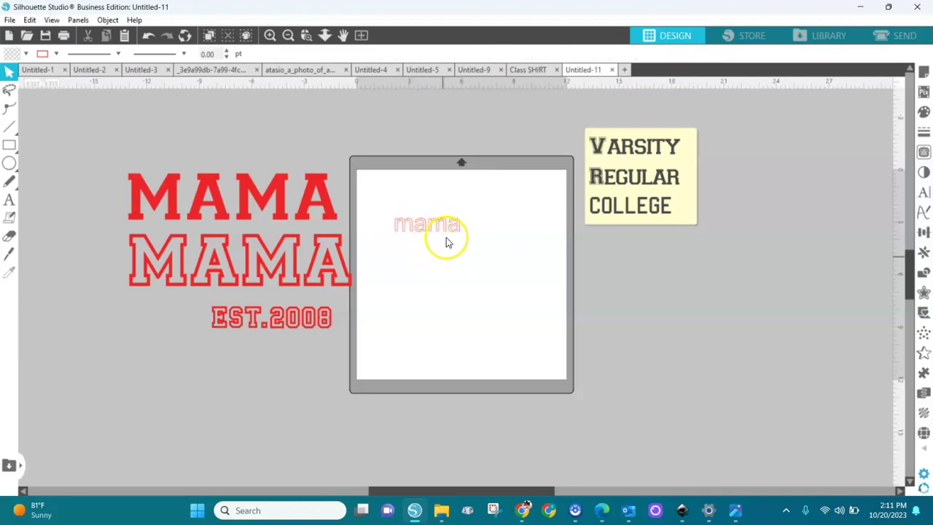
left_click(446, 233)
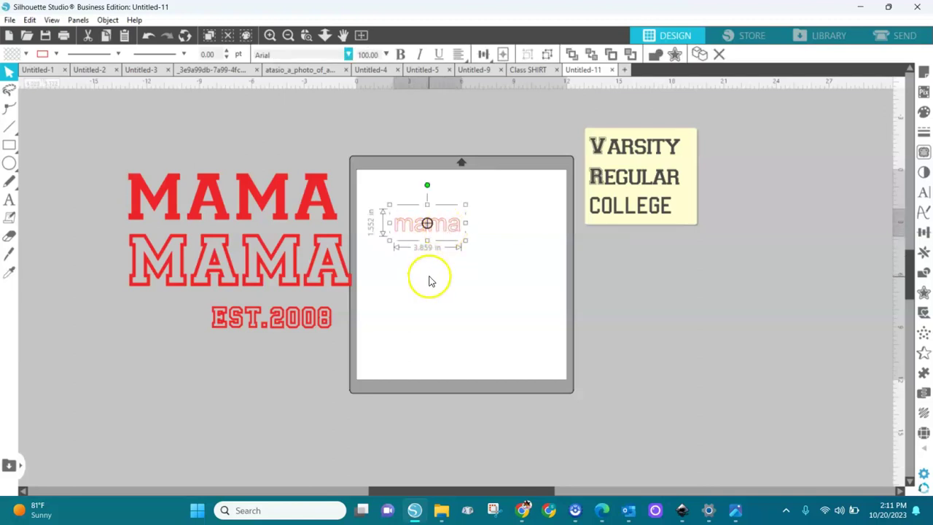
left_click(429, 277)
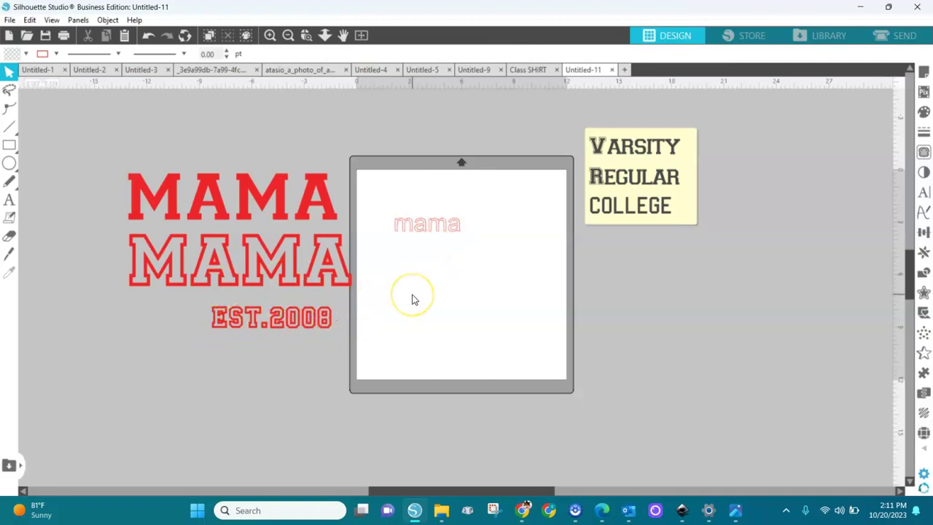
Add a second text reading "EST.2008" below the mama text on the mat.
left_click(11, 199)
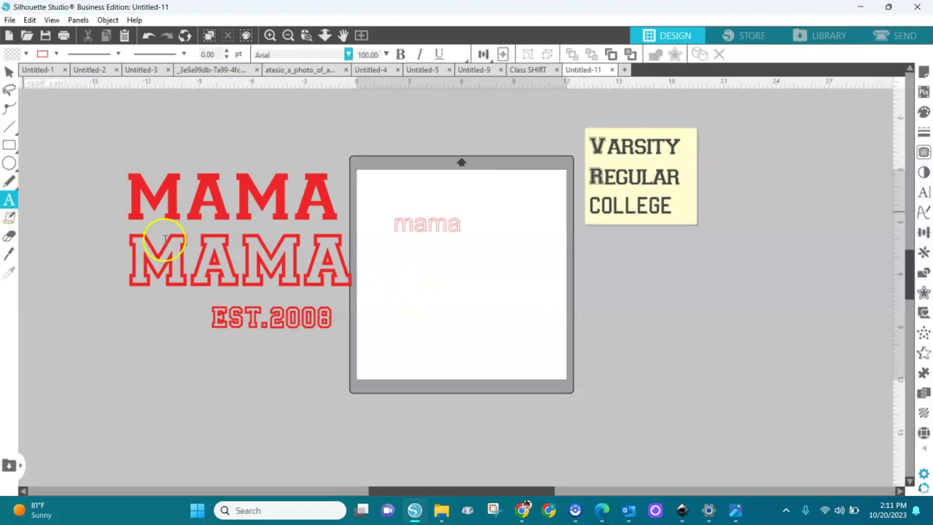
left_click(398, 315)
type("ES")
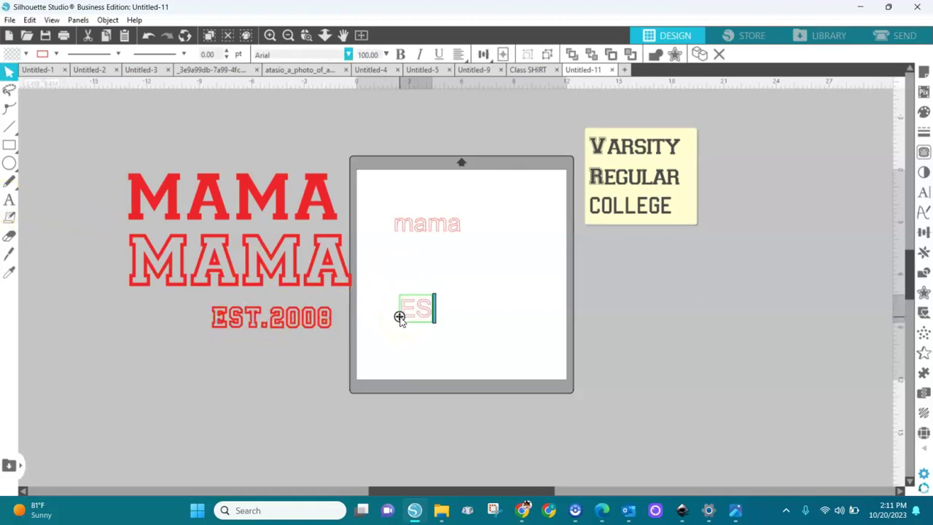
type("T")
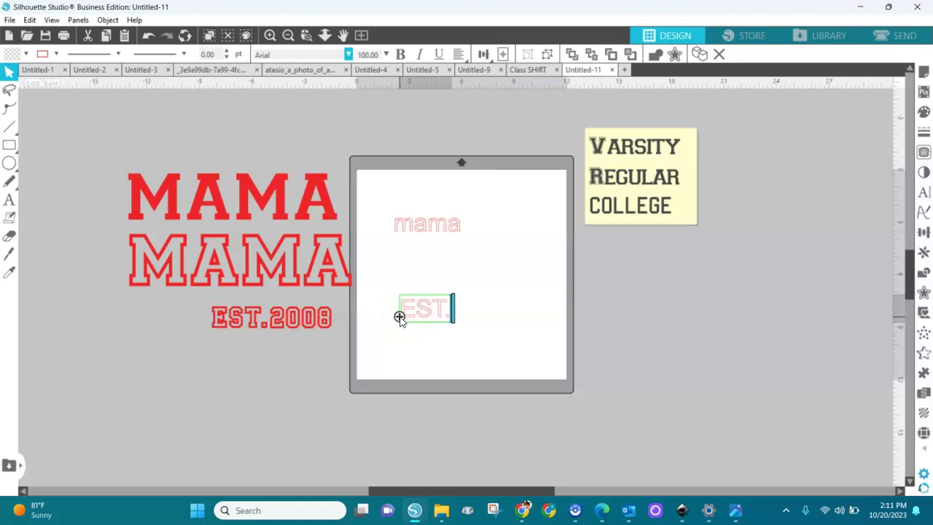
type(".2")
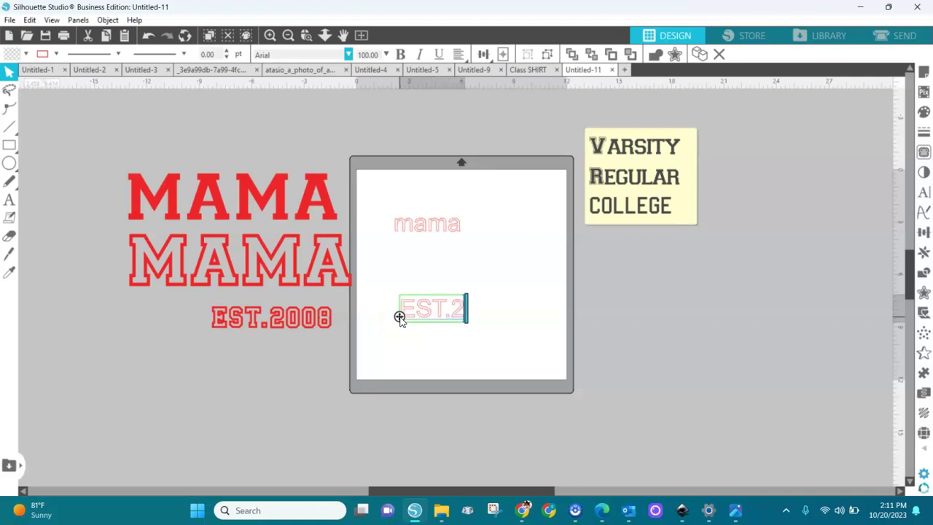
type("008")
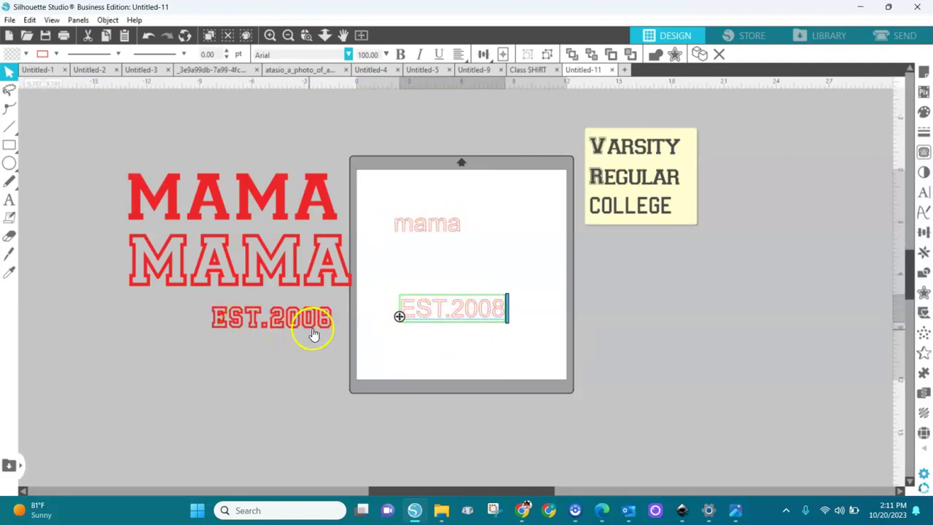
left_click(526, 340)
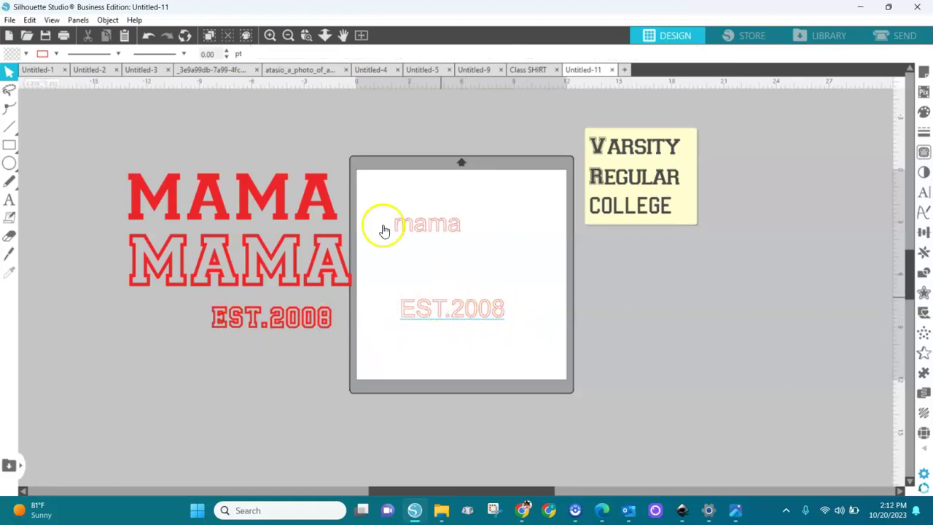
Fill both the mama and EST.2008 texts on the mat with solid red.
left_click_drag(373, 208, 546, 341)
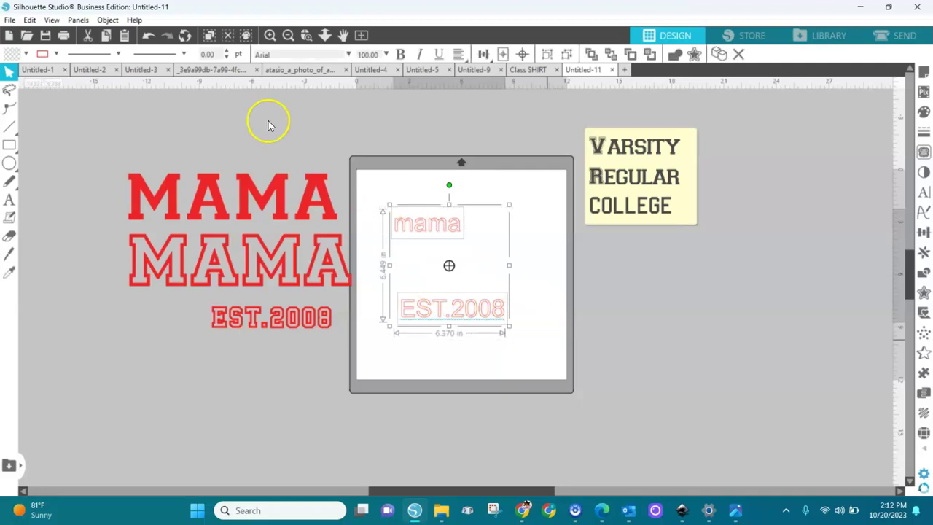
left_click(25, 55)
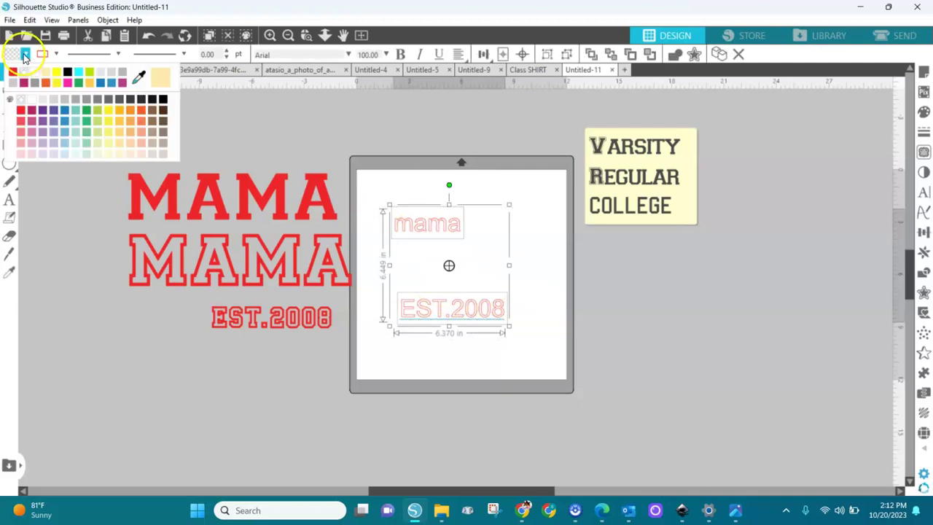
left_click(12, 74)
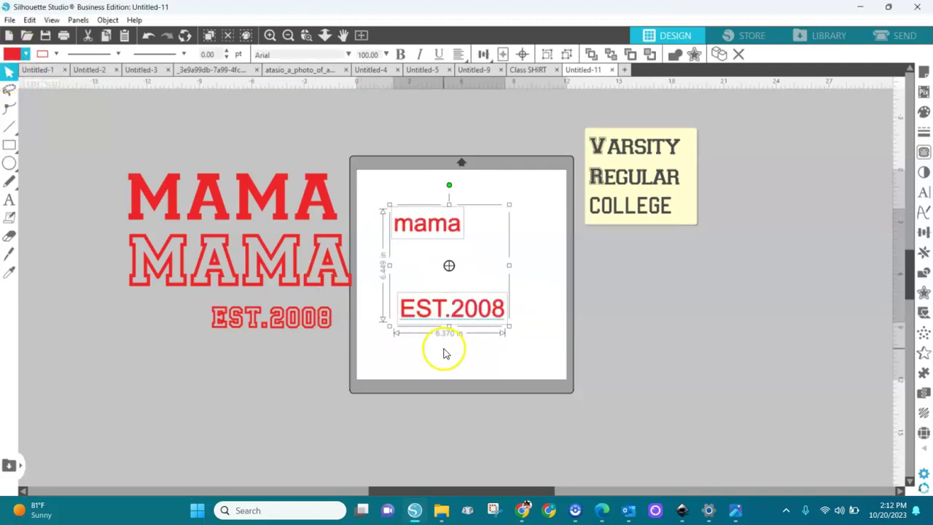
left_click(431, 347)
Change the mama text's font to Varsity Regular and enlarge it to about 8.8 in wide.
left_click(430, 224)
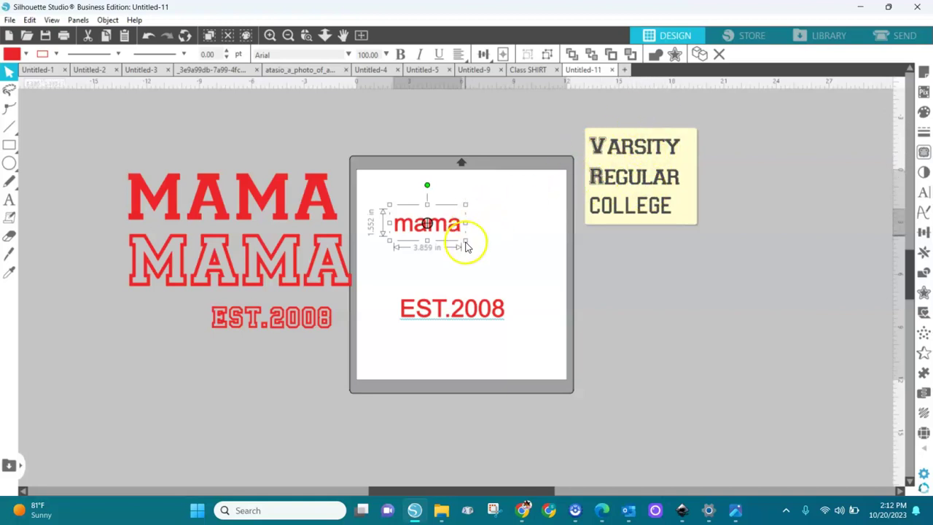
left_click_drag(465, 241, 537, 279)
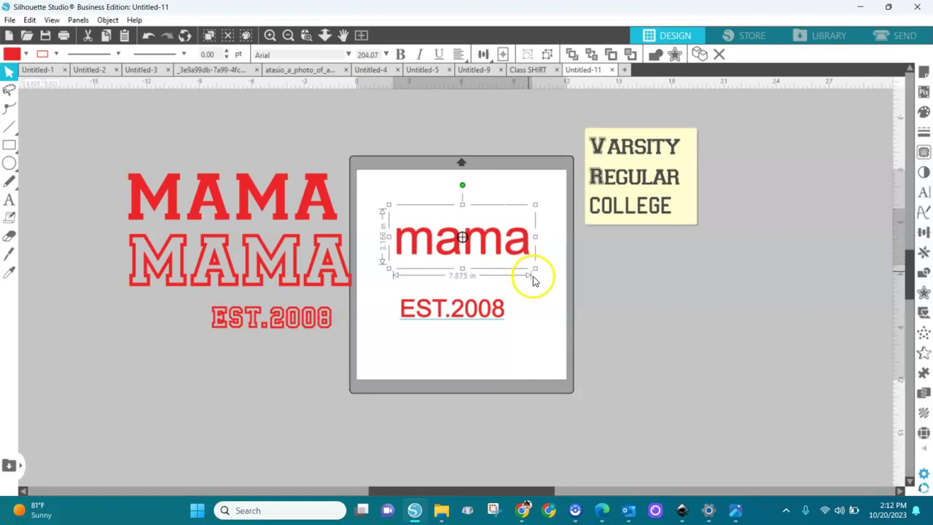
left_click(925, 192)
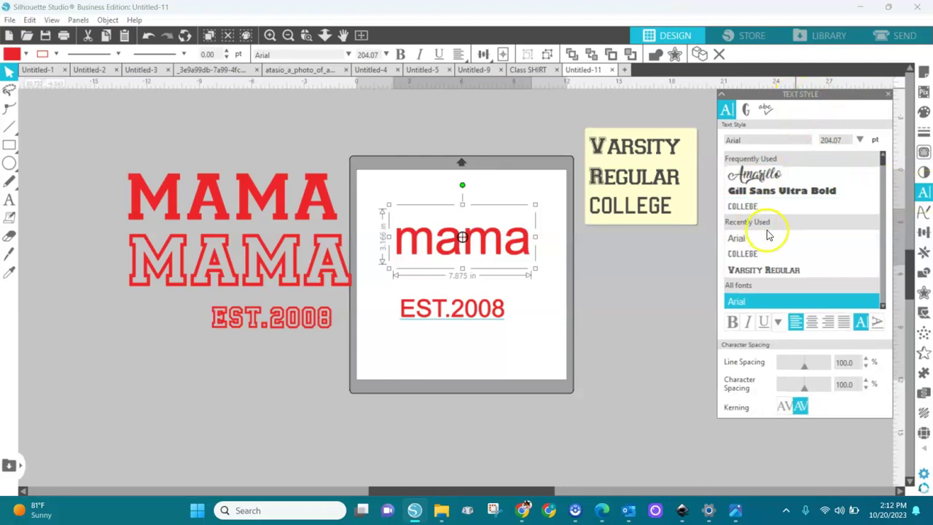
left_click(769, 271)
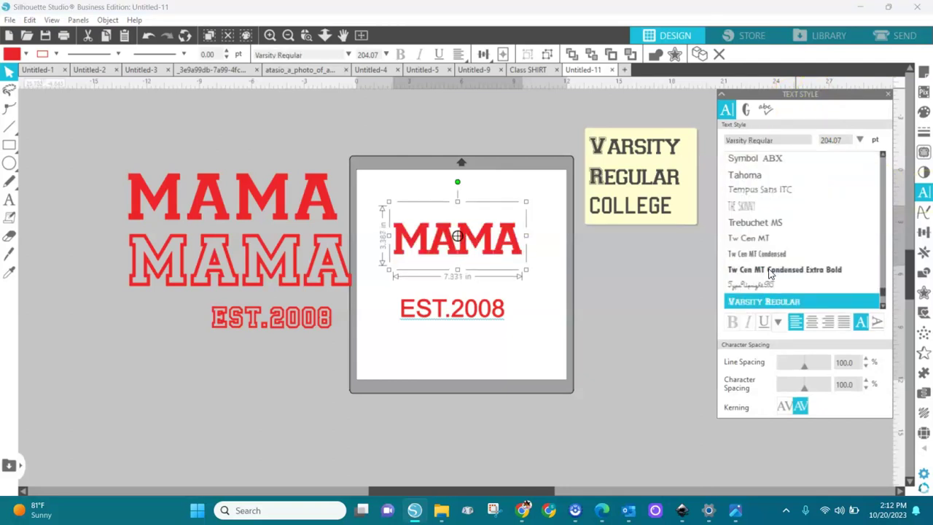
mouse_move(529, 270)
left_mouse_down()
mouse_move(547, 277)
mouse_move(543, 265)
left_mouse_up()
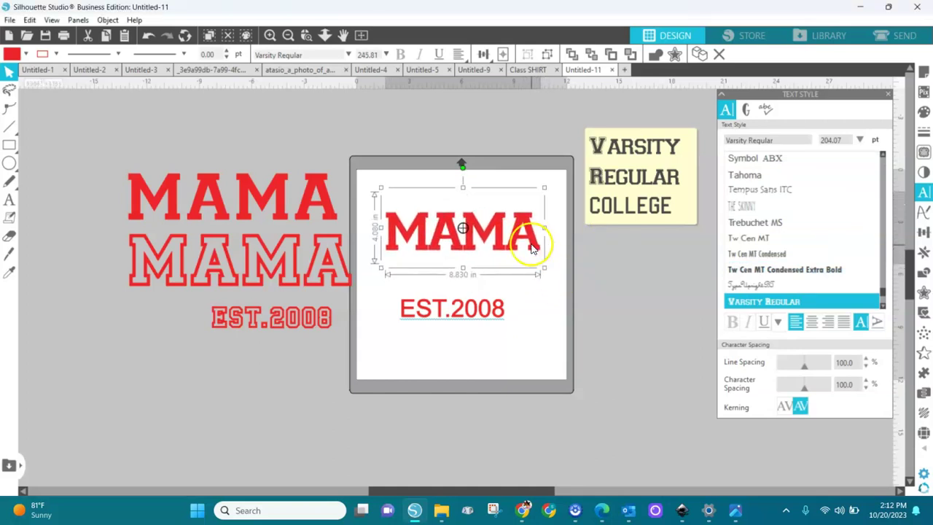
Increase the character spacing of the MAMA text on the mat to 135%.
left_click(305, 35)
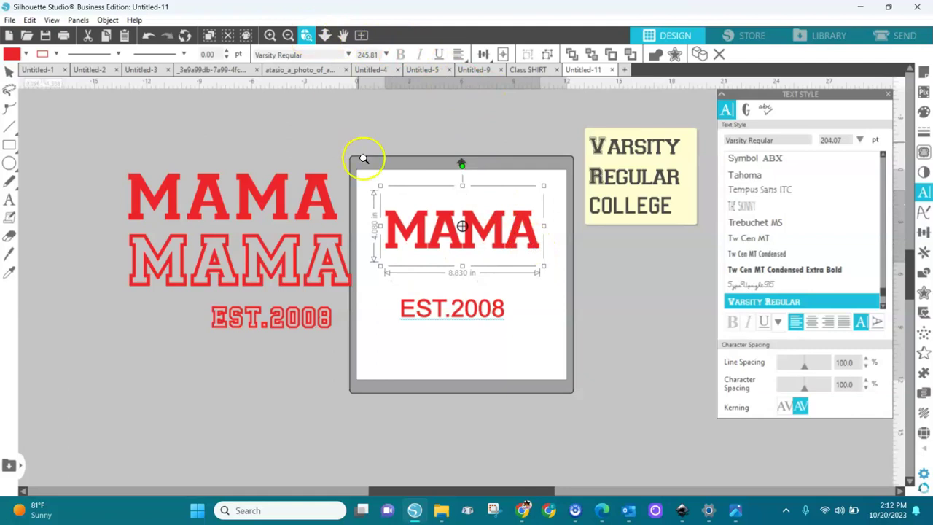
left_click(562, 281)
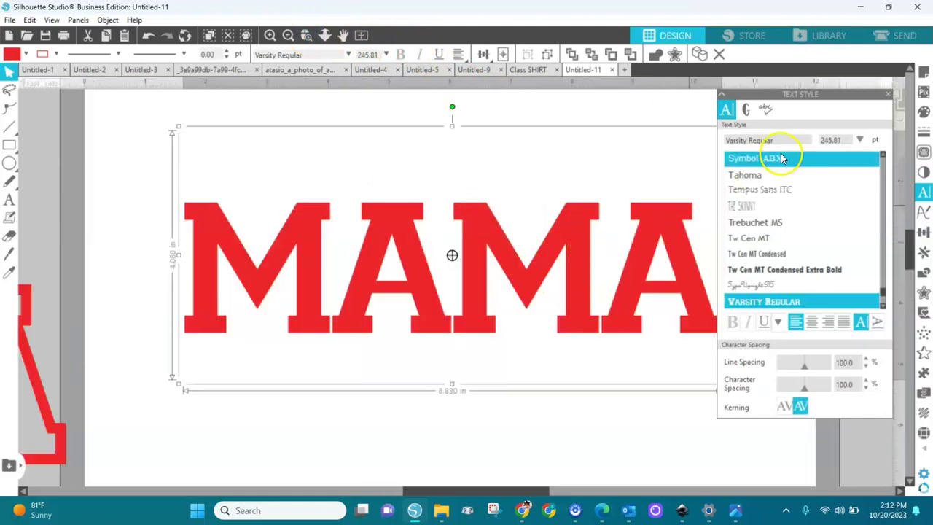
left_click_drag(662, 228, 602, 214)
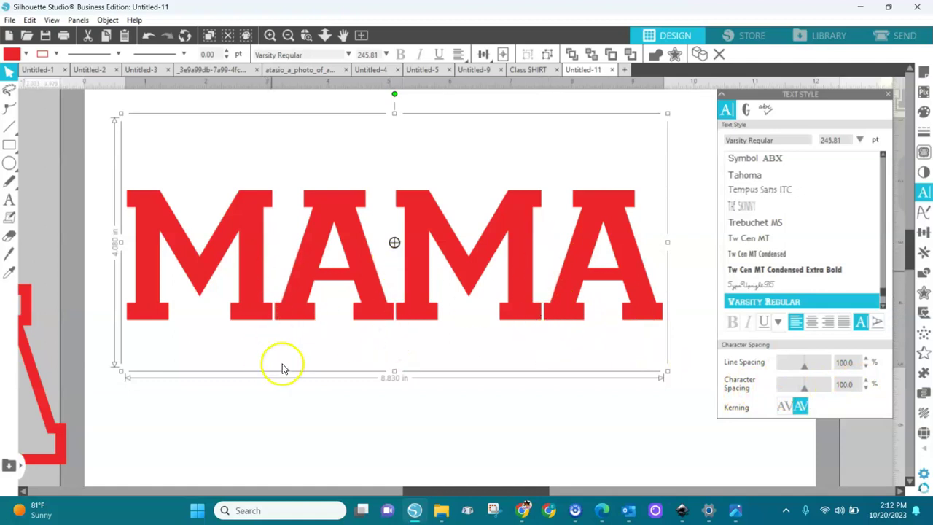
left_click(866, 381)
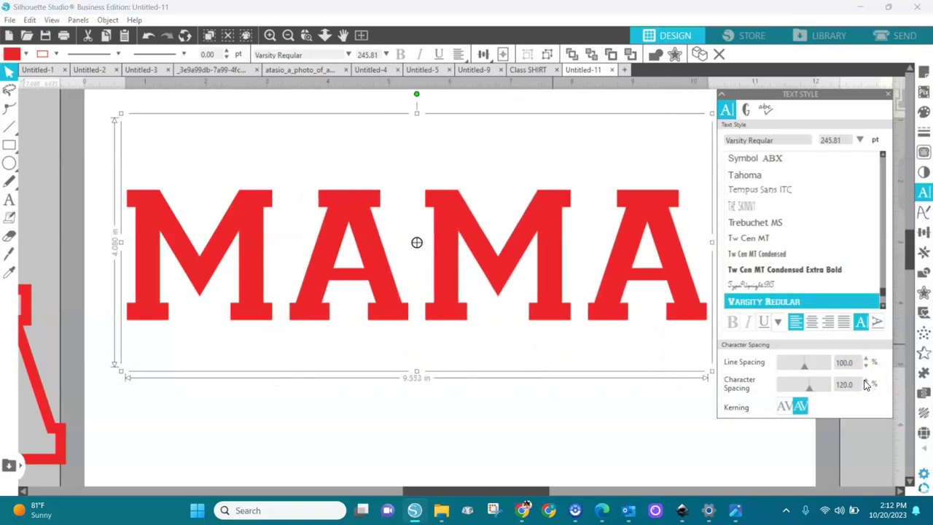
left_click(865, 382)
left_click(864, 382)
left_click(865, 382)
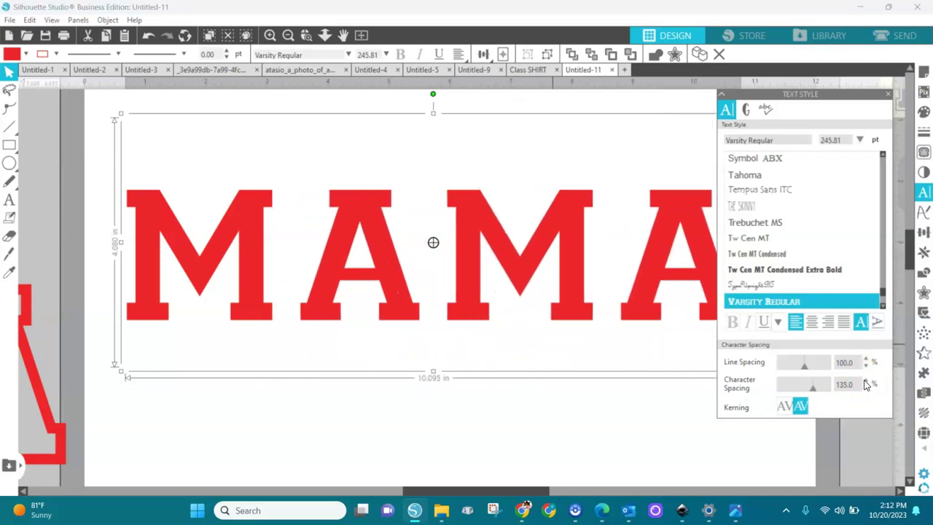
Move the MAMA text to the top of the mat and place a duplicate of it directly below.
left_click_drag(651, 323, 623, 306)
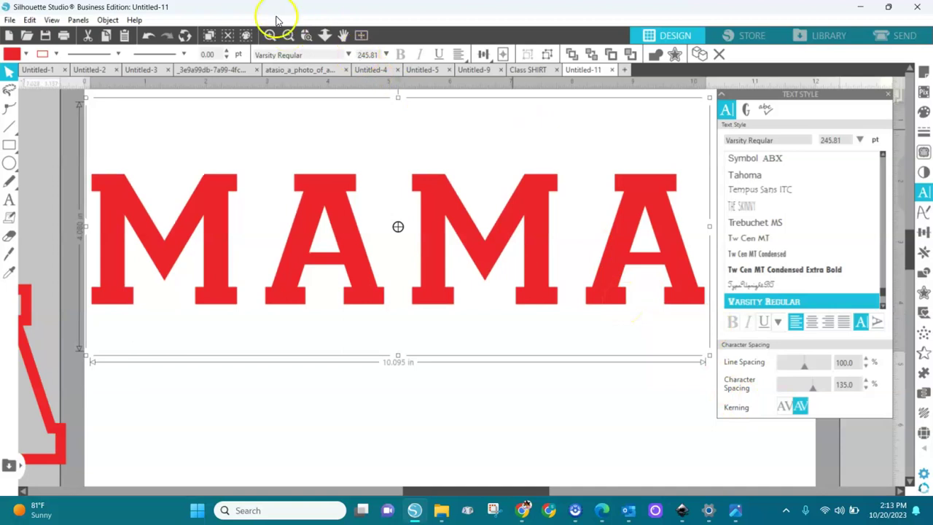
left_click(288, 36)
left_click_drag(433, 246, 441, 180)
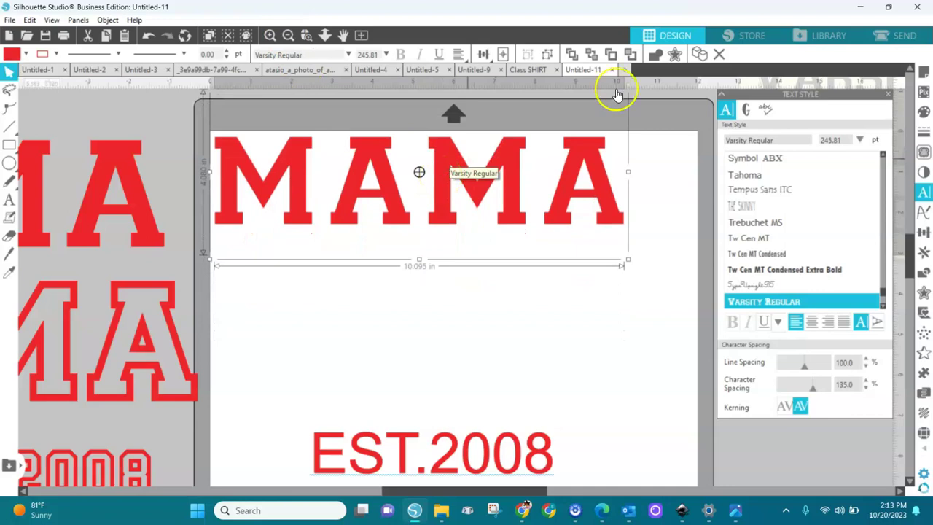
left_click(701, 56)
left_click_drag(618, 235, 619, 317)
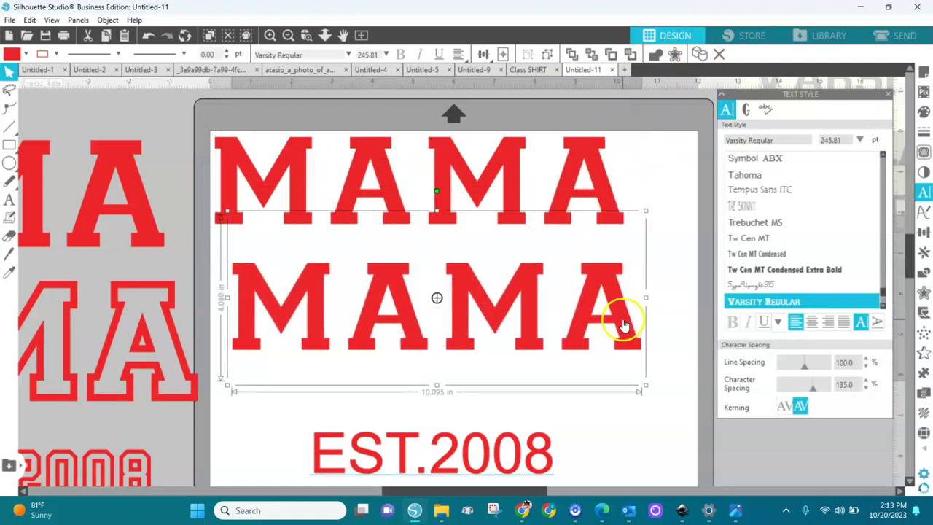
Reduce the character spacing of the upper MAMA text to 115%.
left_click(605, 188)
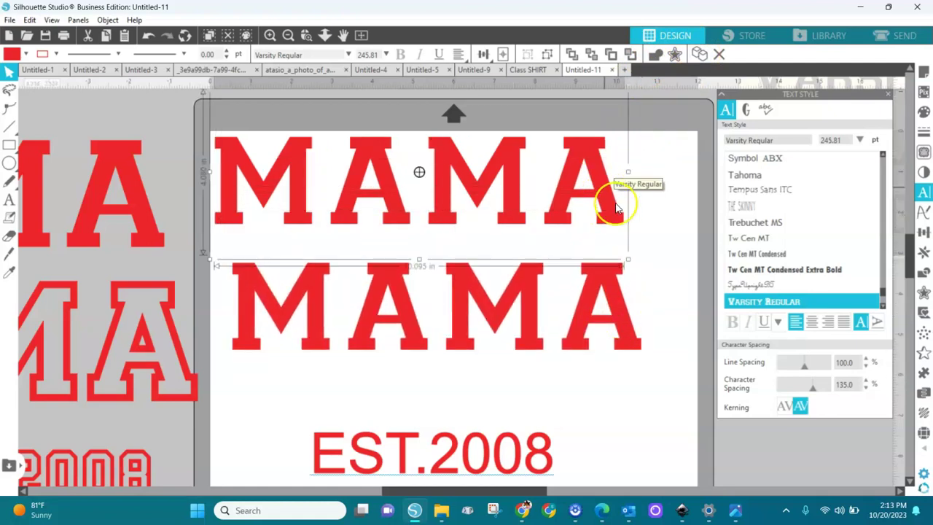
left_click(866, 389)
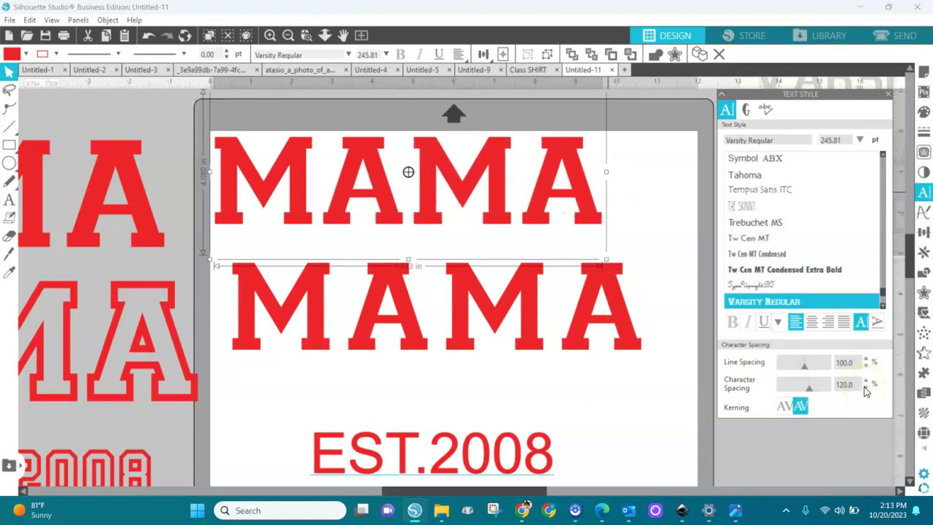
left_click(865, 389)
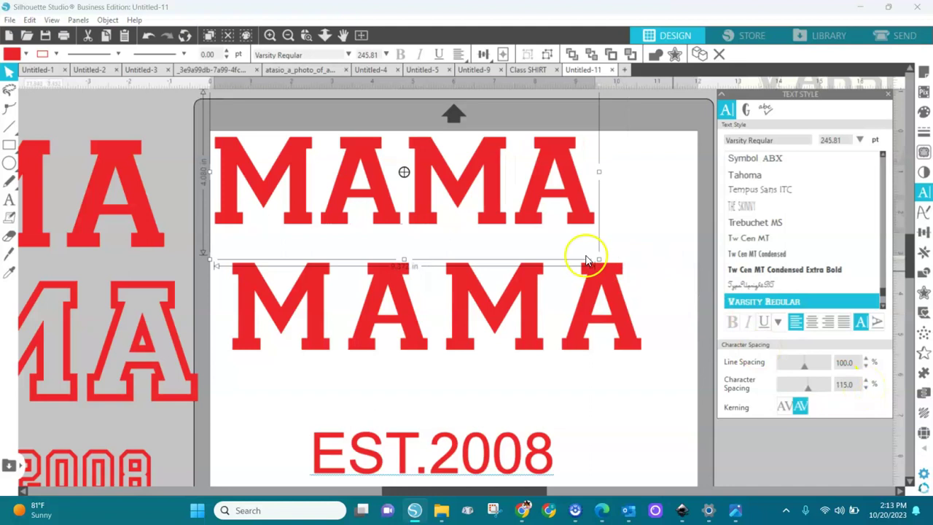
Offset the lower MAMA text outward by 0.135 in with sharp corners.
left_click(614, 290)
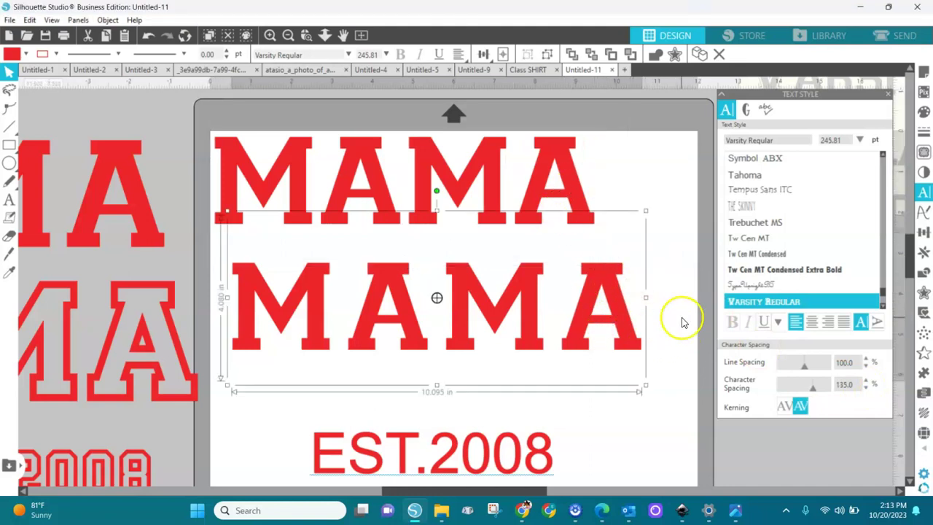
left_click(924, 294)
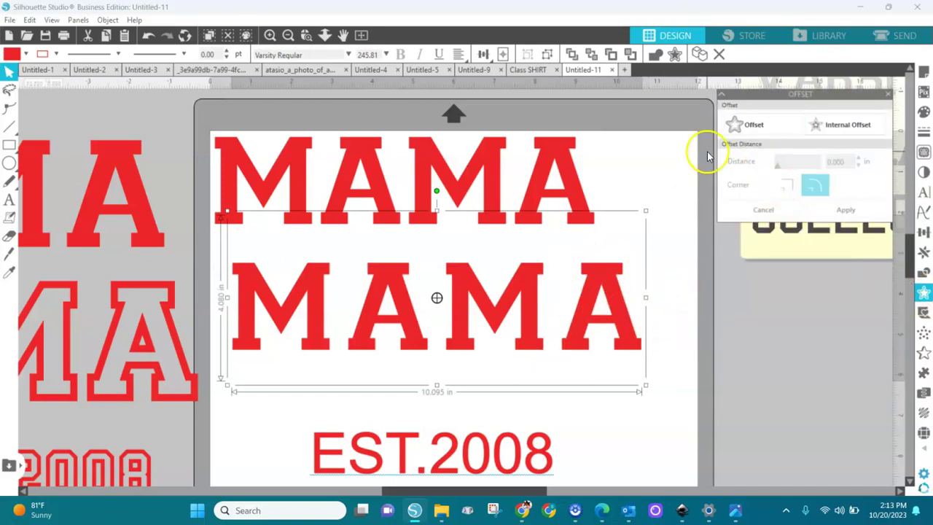
left_click(747, 131)
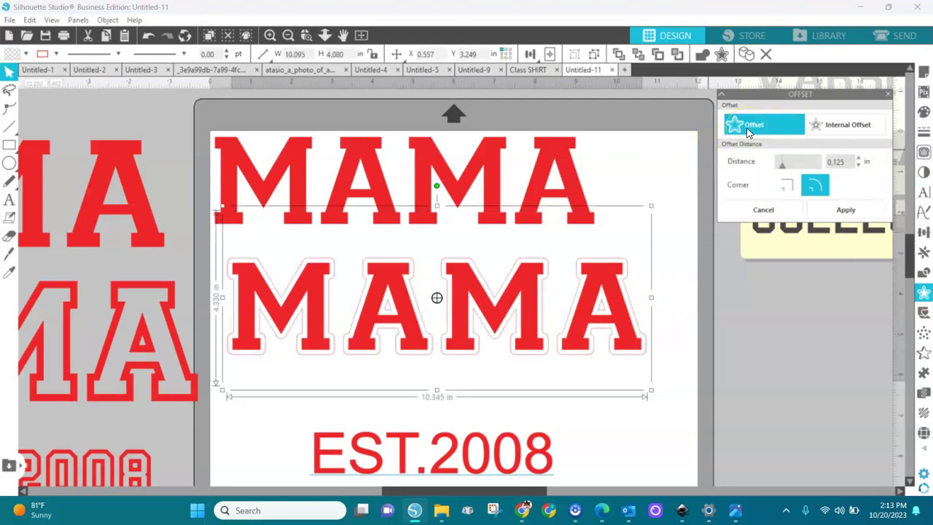
left_click(785, 187)
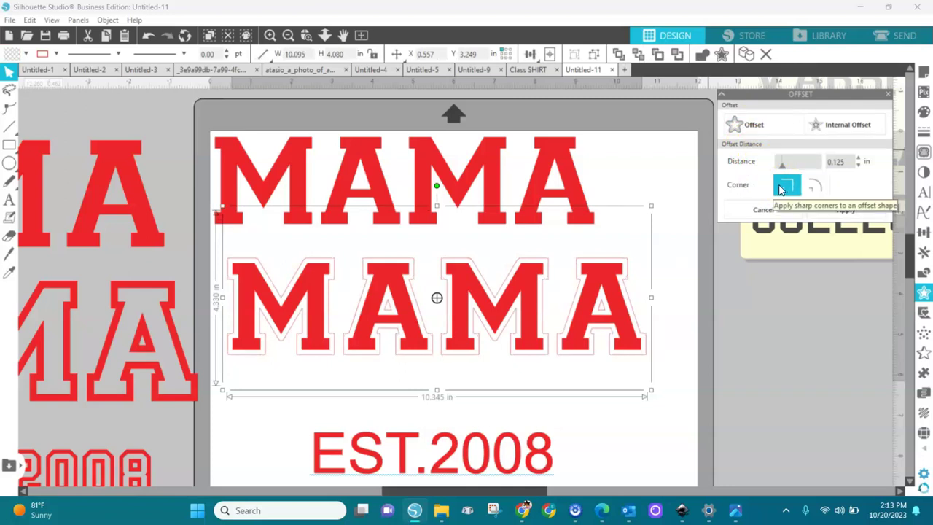
left_click(850, 157)
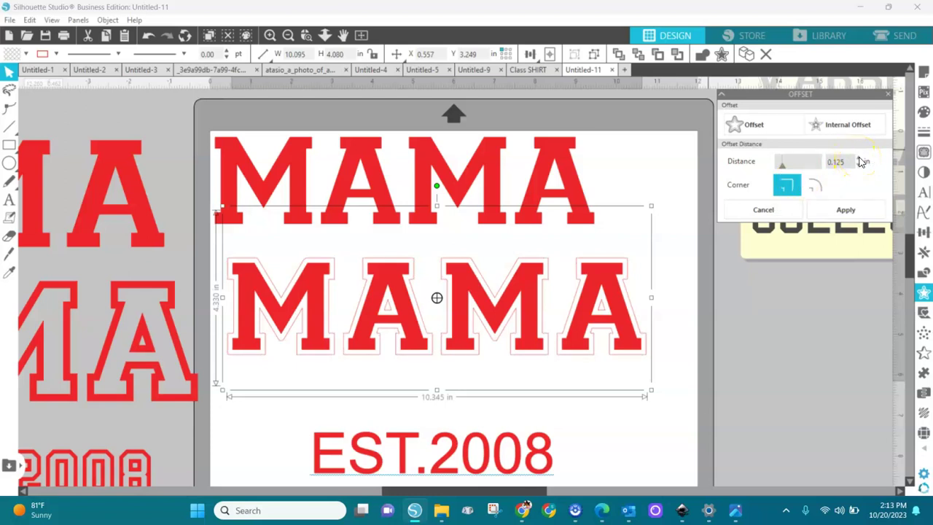
left_click(861, 161)
left_click(862, 161)
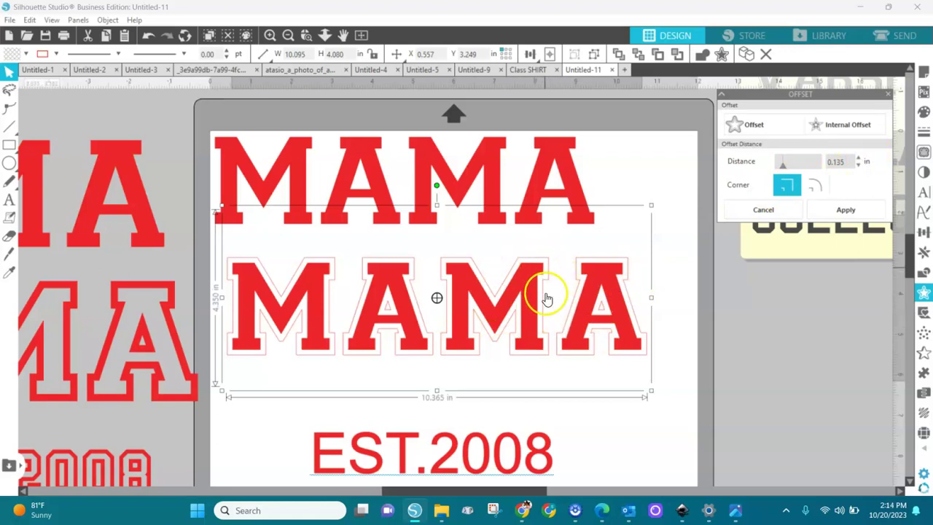
left_click(843, 211)
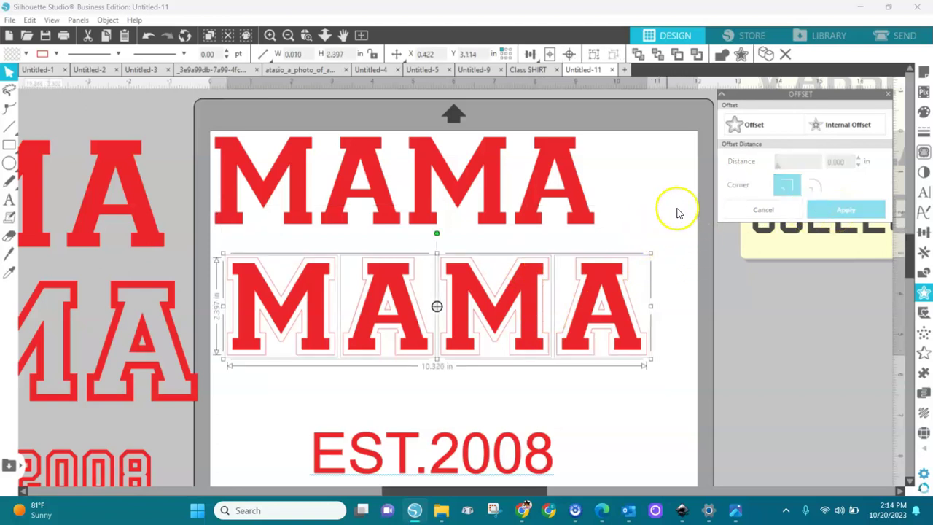
Make a compound path from the lower MAMA text and its outline, and undo back to the text without an offset.
left_click_drag(691, 228, 204, 397)
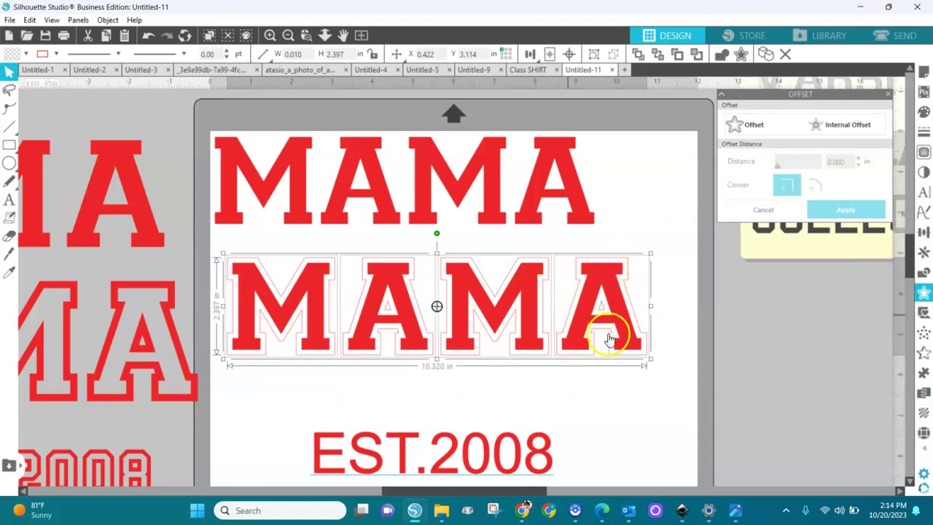
left_click(611, 282)
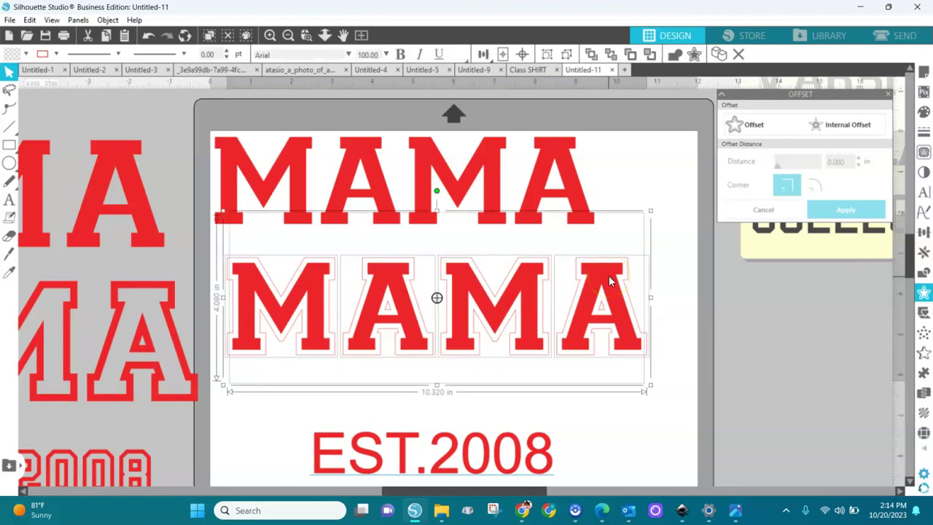
right_click(609, 275)
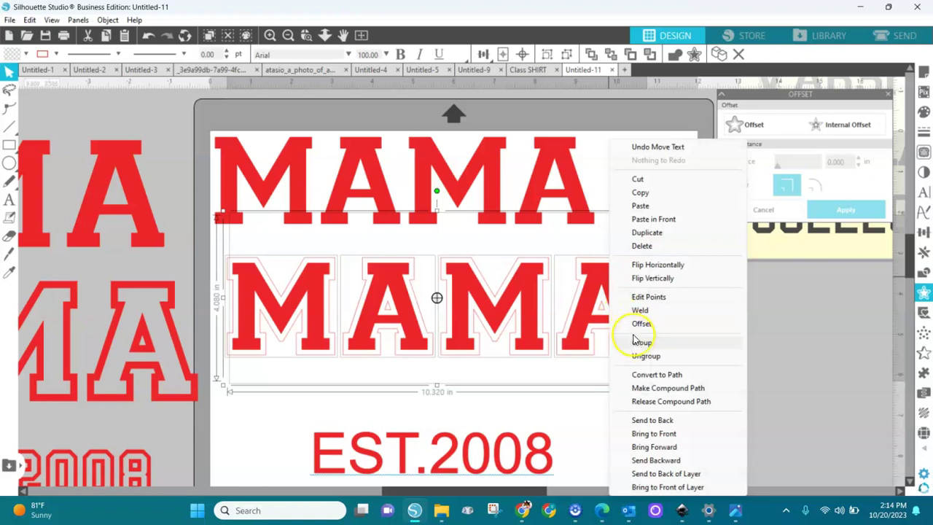
left_click(653, 389)
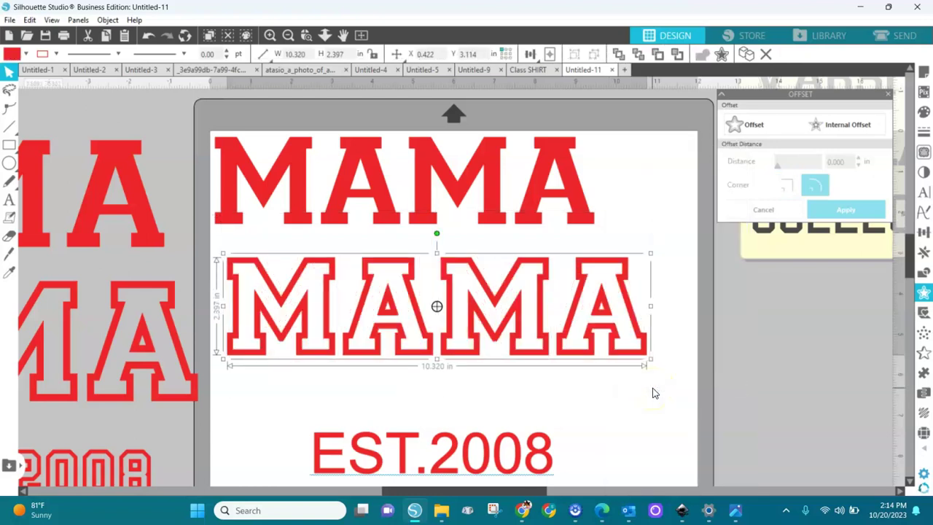
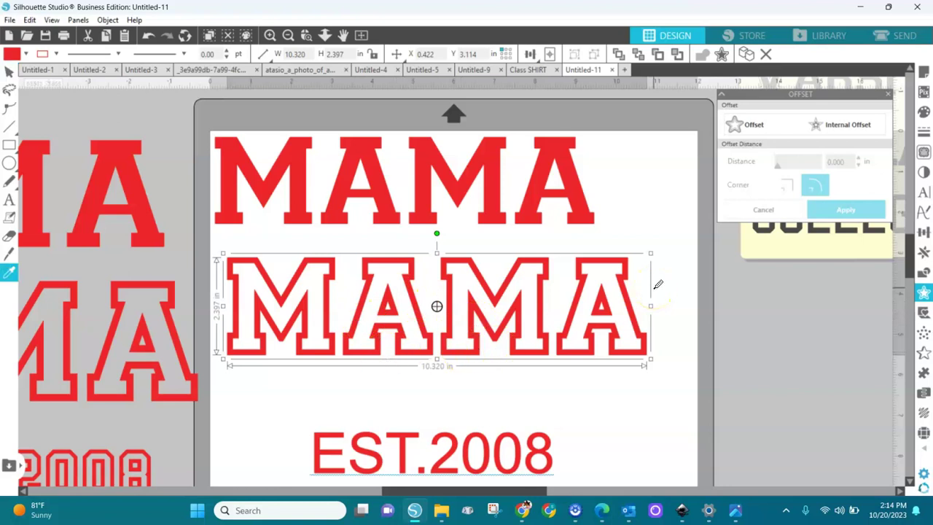
key("ctrl+z")
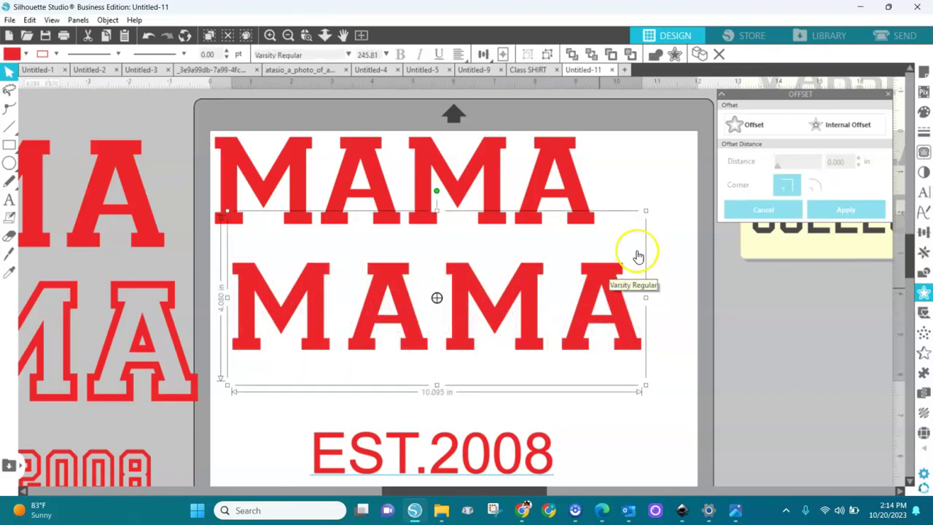
Offset the lower MAMA text outward by 0.130 in with sharp corners.
left_click(743, 124)
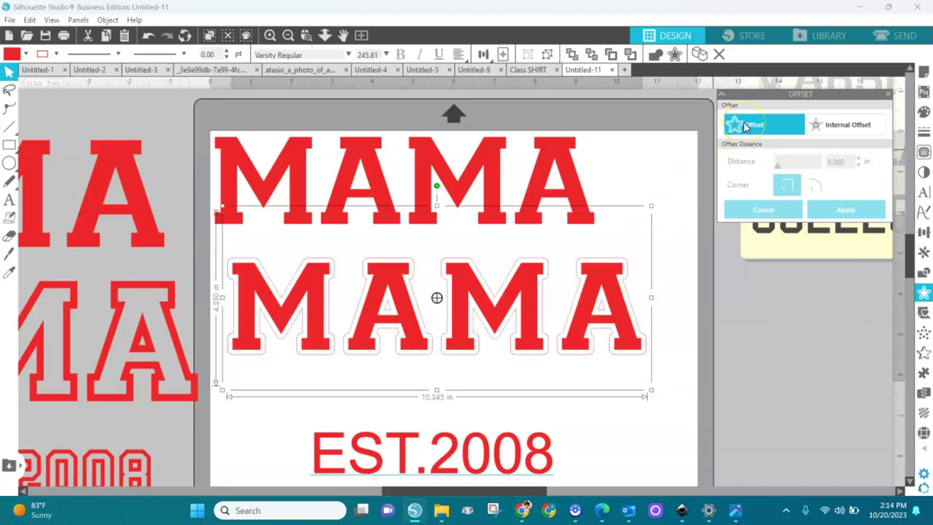
left_click(786, 186)
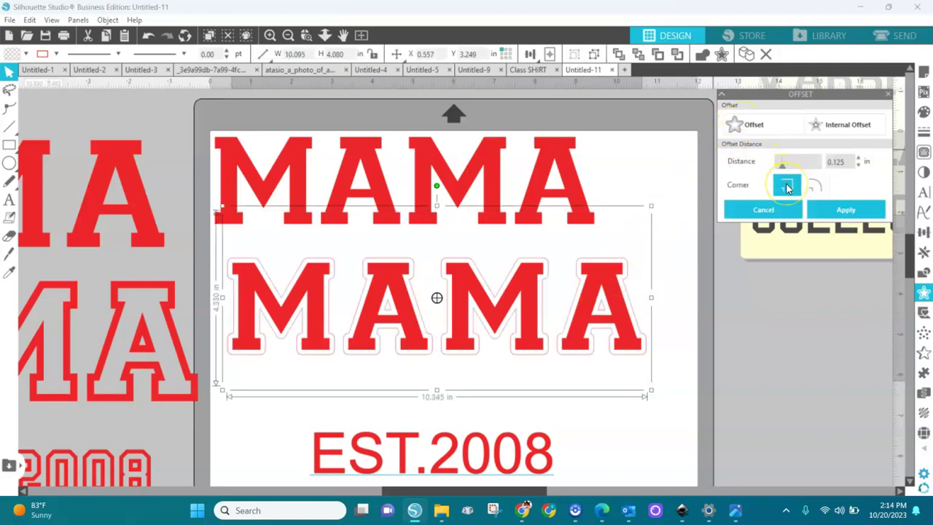
left_click(867, 163)
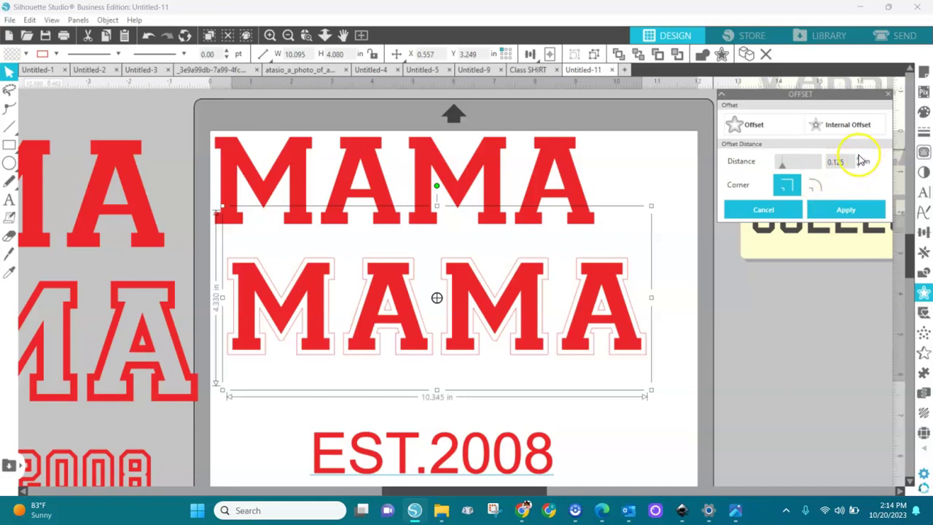
left_click(862, 162)
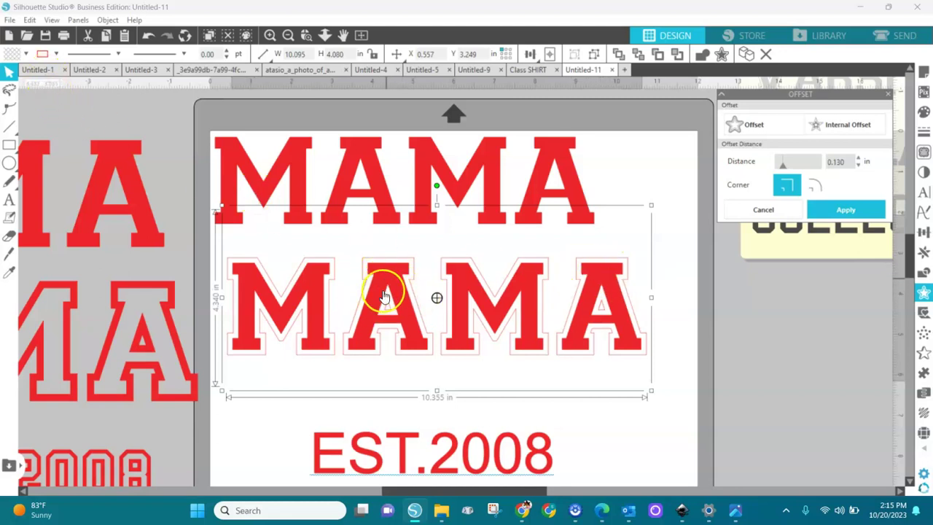
left_click(656, 228)
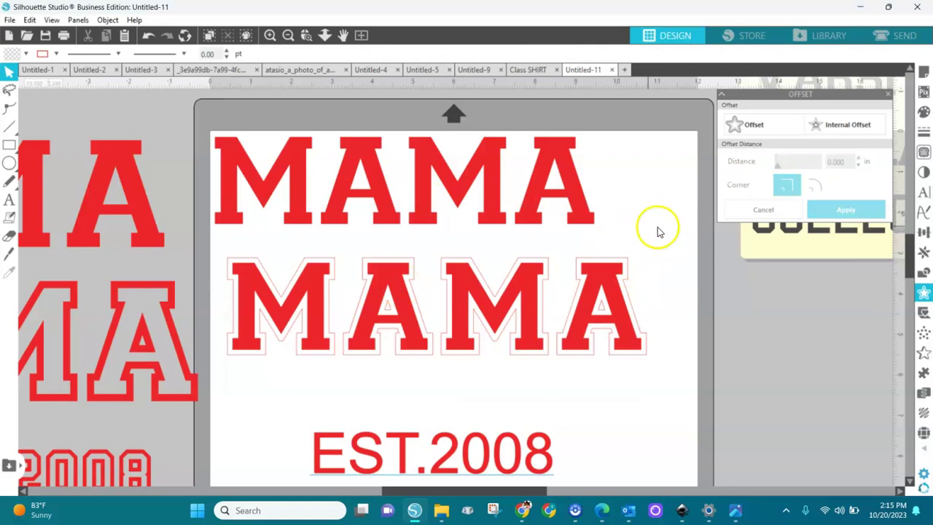
Combine the lower MAMA text and its offset outline into one compound path.
left_click_drag(697, 242, 162, 408)
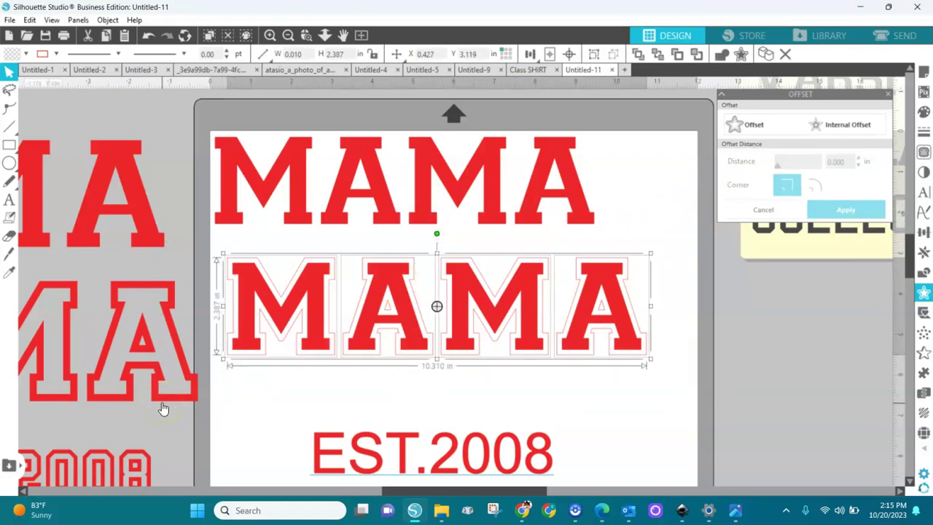
double_click(462, 286)
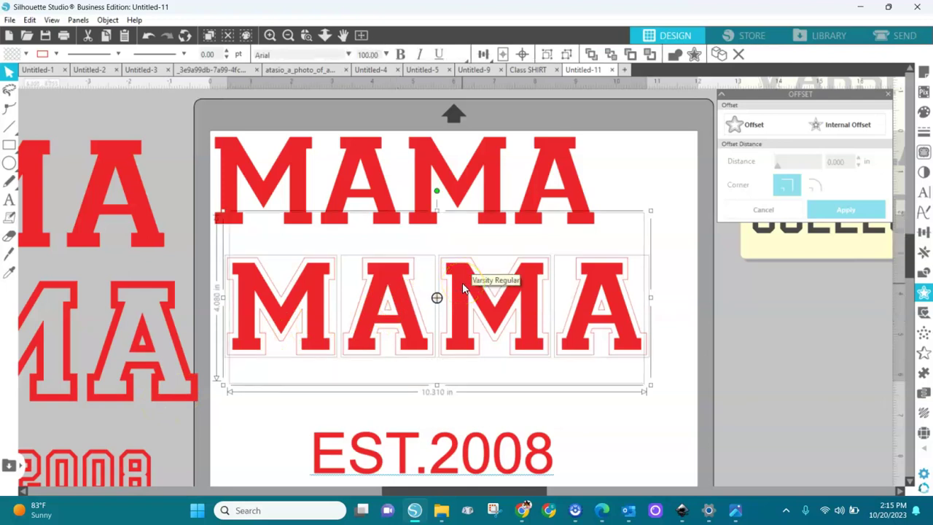
right_click(462, 282)
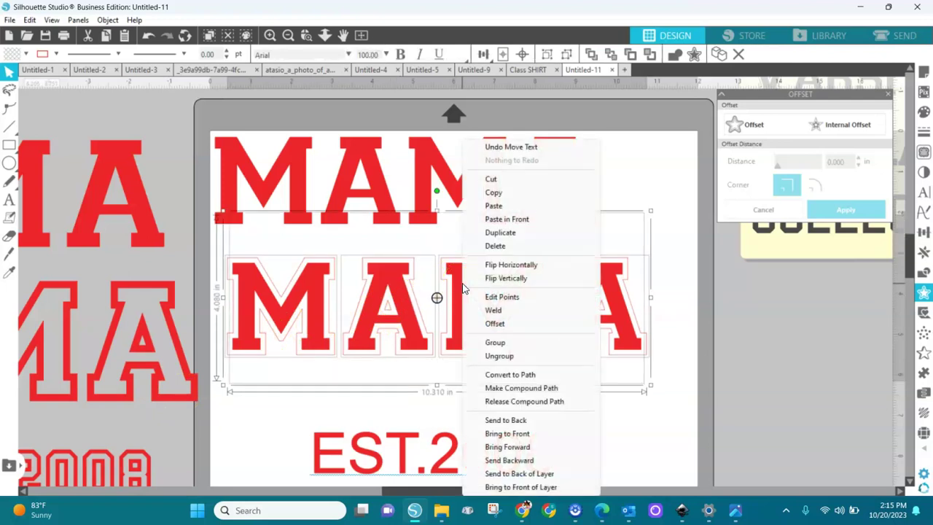
left_click(512, 394)
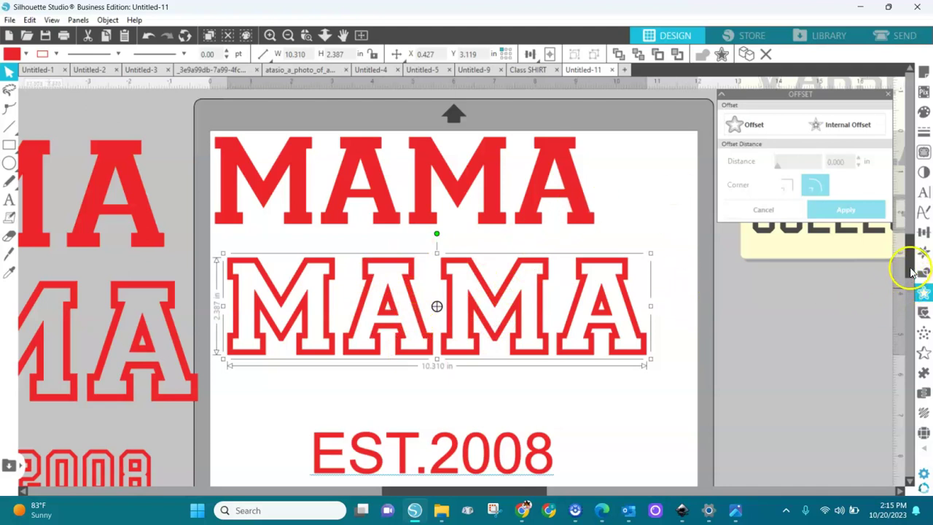
Change the EST.2008 text's font to College and enlarge it to about 8.5 in wide beneath the outlined MAMA.
scroll(911, 271, "down", 3)
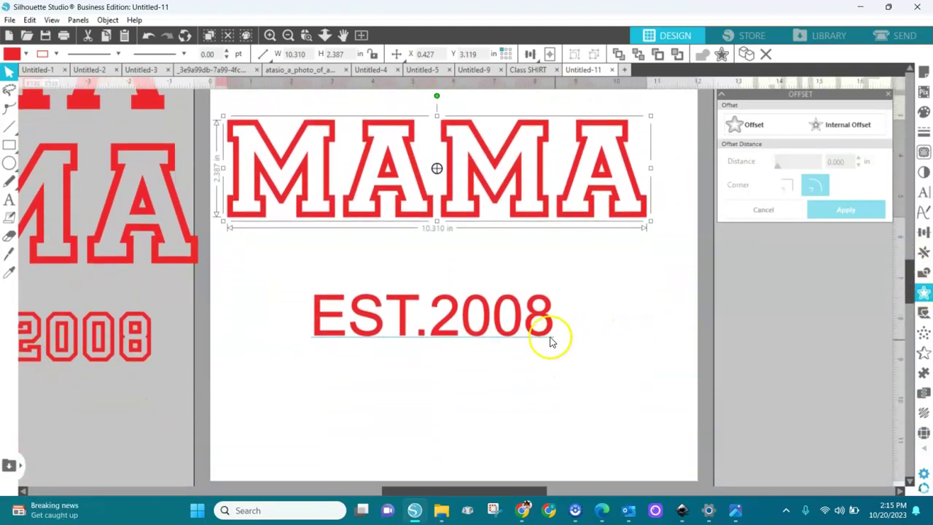
left_click(539, 329)
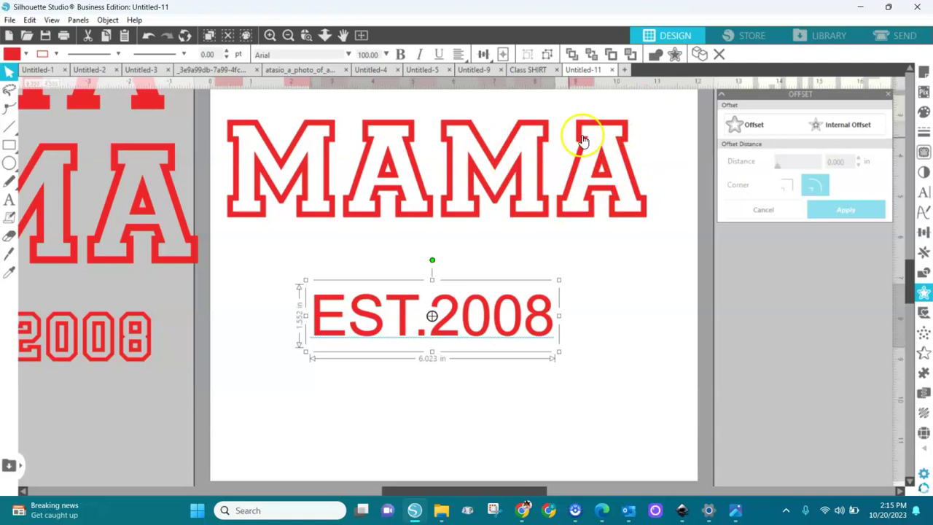
left_click(361, 35)
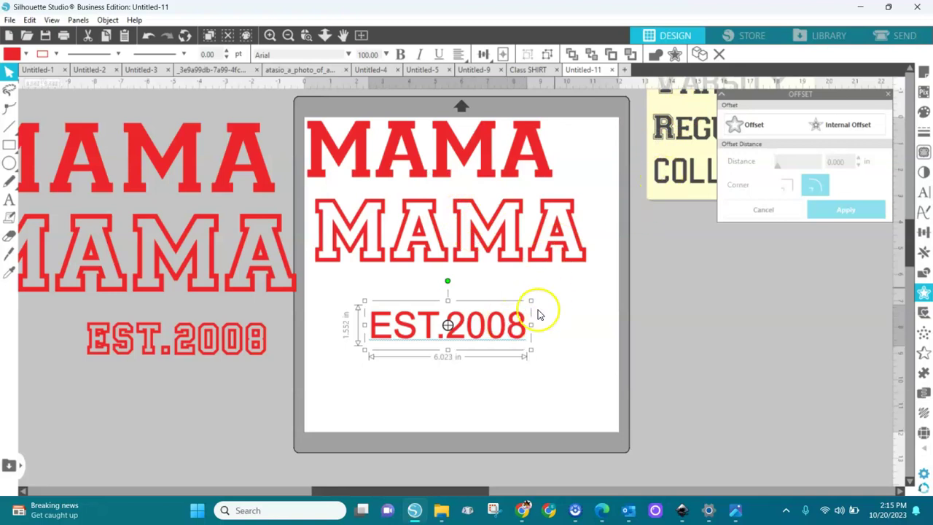
left_click(924, 191)
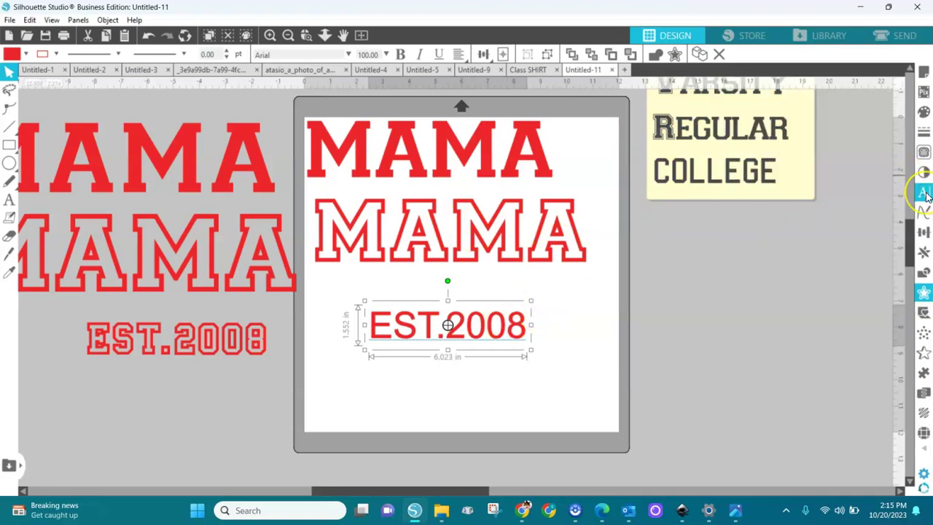
left_click(765, 255)
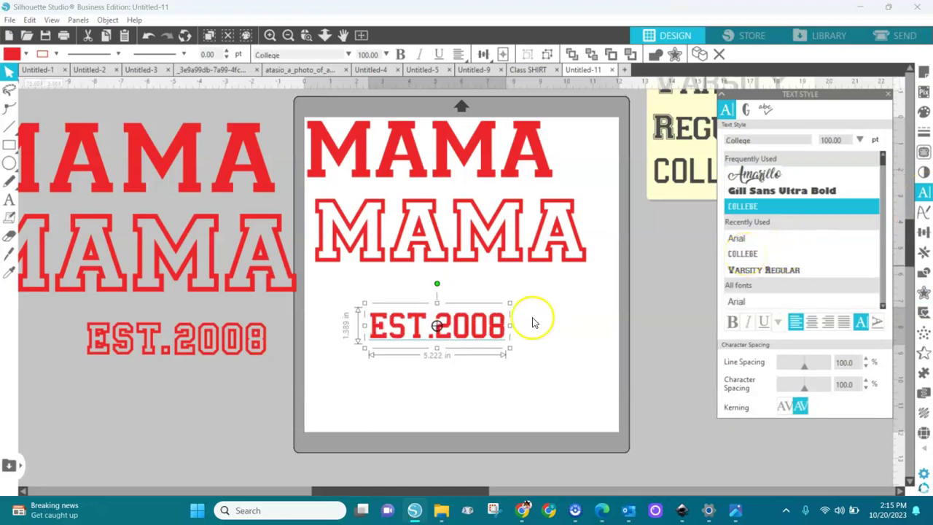
left_click_drag(510, 301, 593, 260)
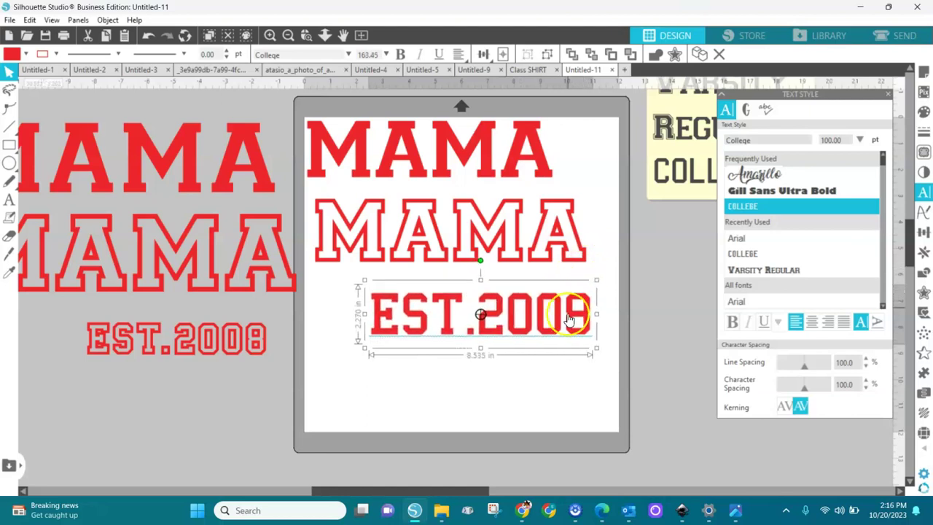
left_click_drag(569, 321, 545, 324)
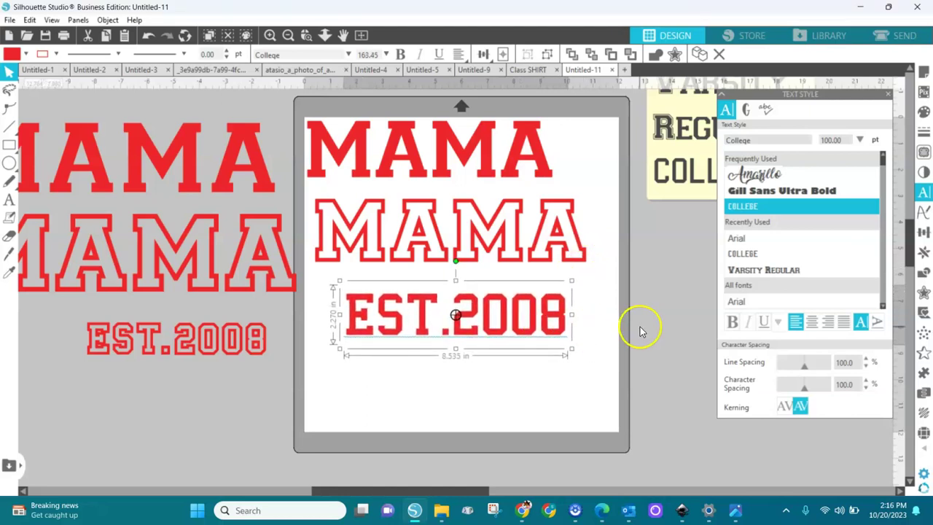
Increase the character spacing of the EST.2008 text to 120%.
left_click(866, 381)
left_click(866, 381)
left_click(867, 381)
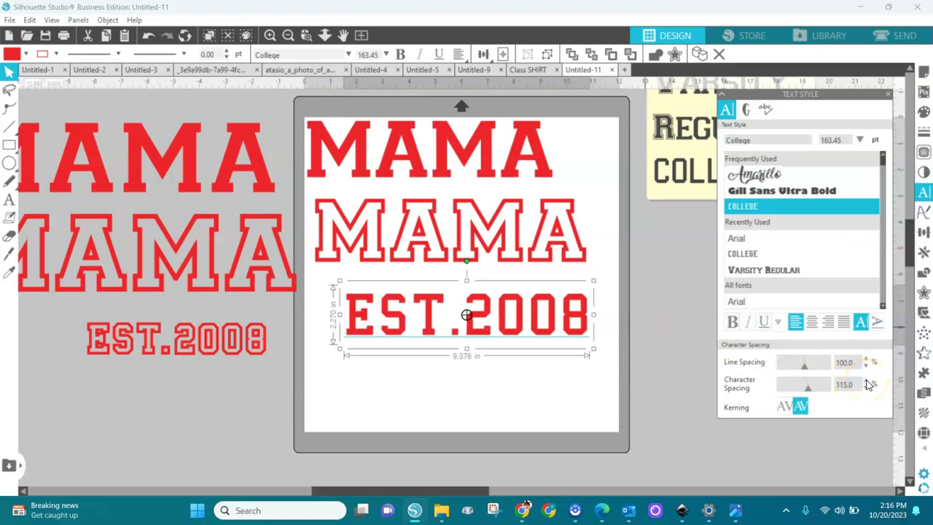
left_click(866, 381)
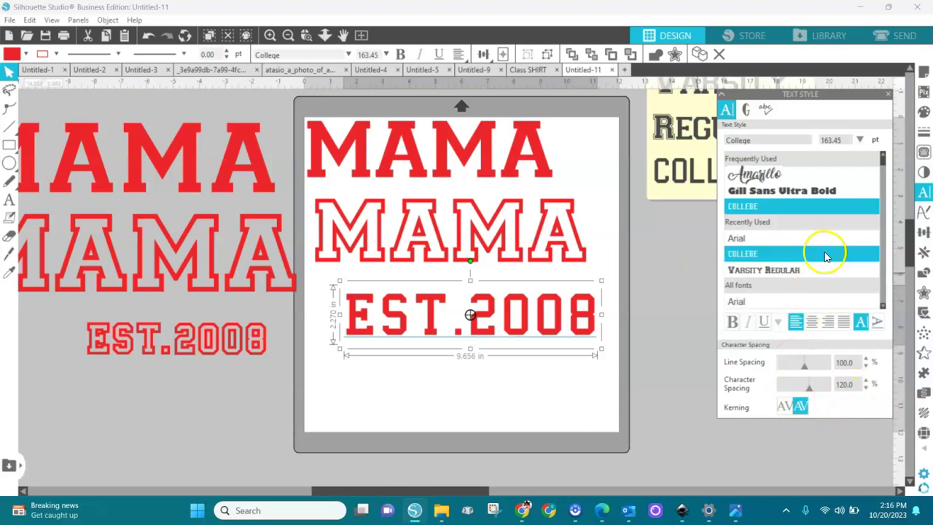
Offset the EST.2008 text outward by 0.095 in with sharp corners.
left_click(923, 294)
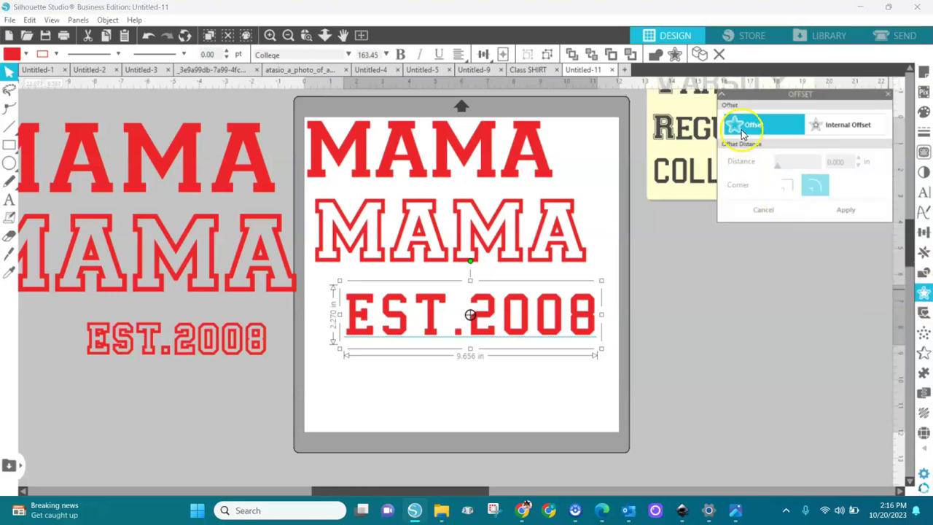
left_click(741, 127)
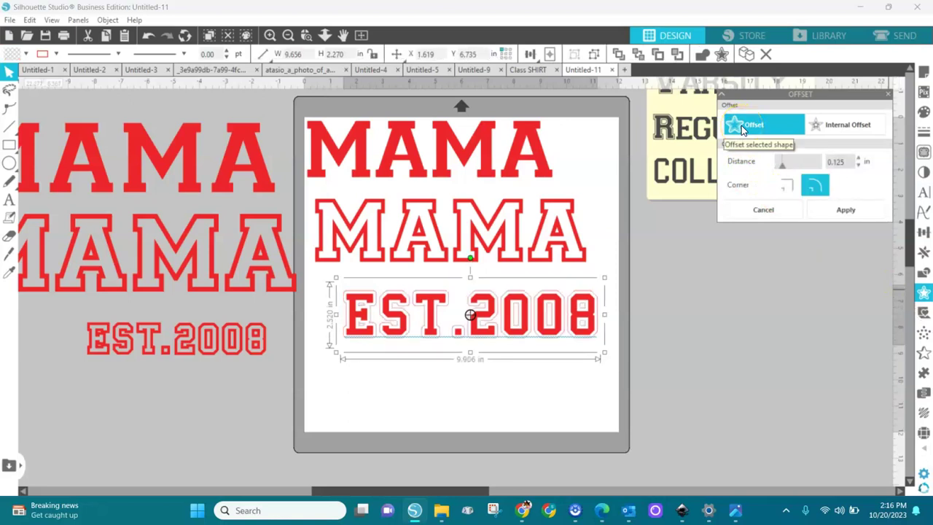
left_click(789, 177)
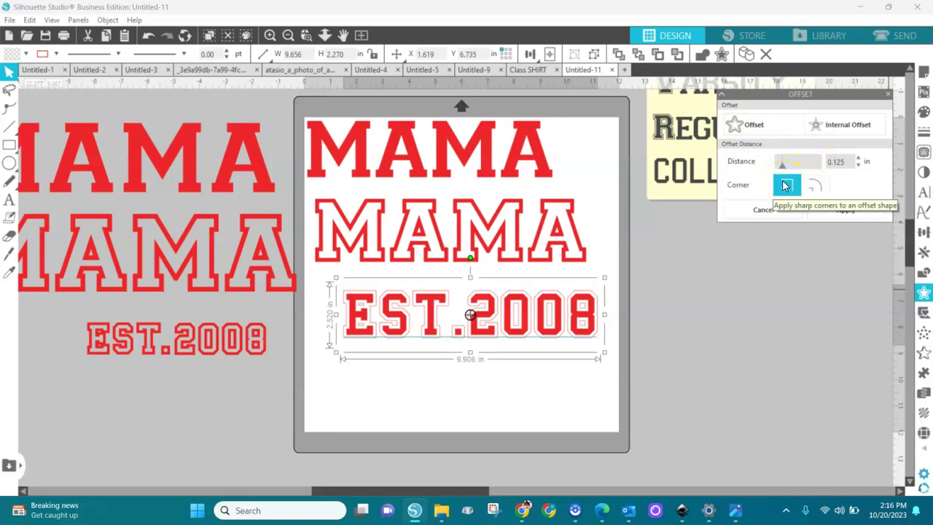
left_click(852, 162)
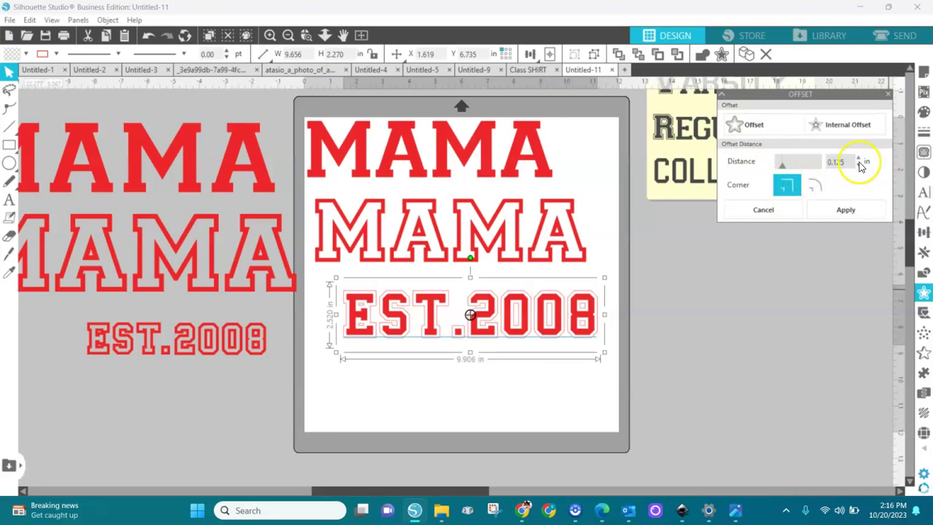
left_click(859, 165)
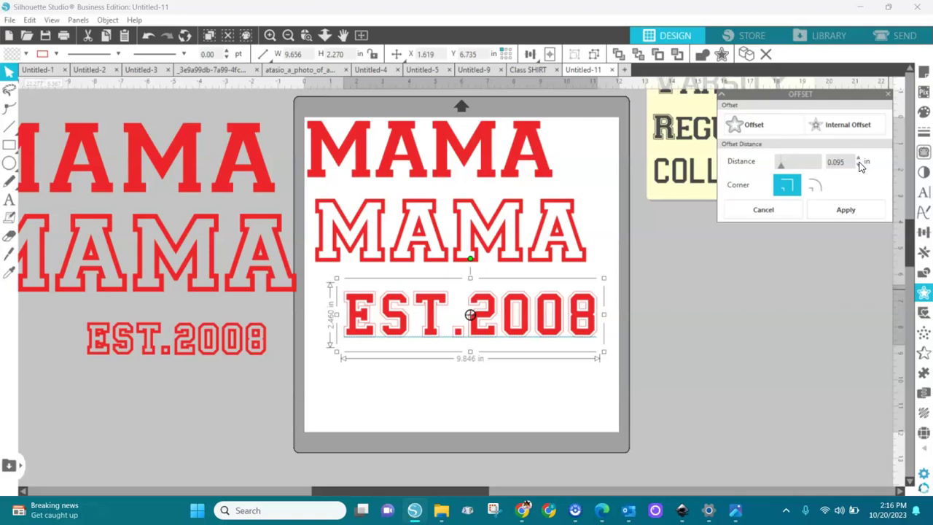
left_click(845, 210)
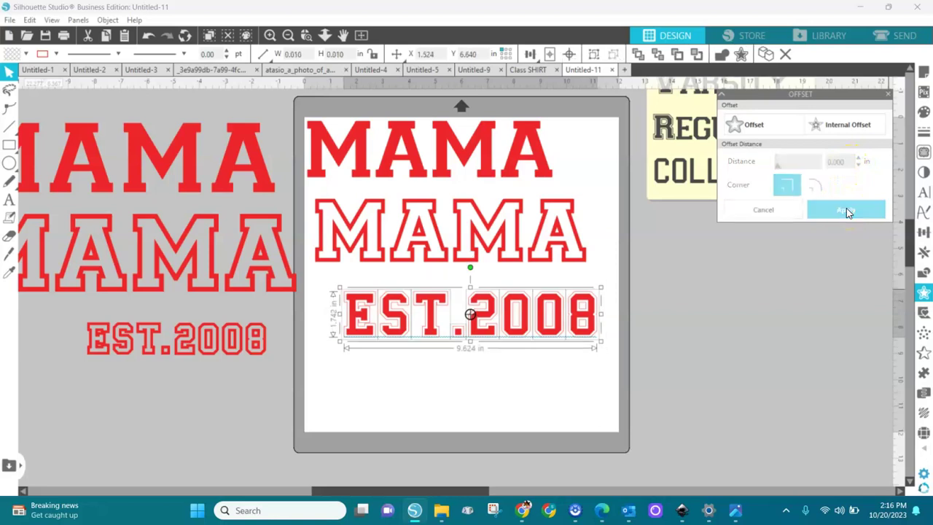
Place a spare copy of the solid EST.2008 text above the original, and ungroup the original into separate characters.
left_click(307, 35)
left_click_drag(322, 275, 620, 364)
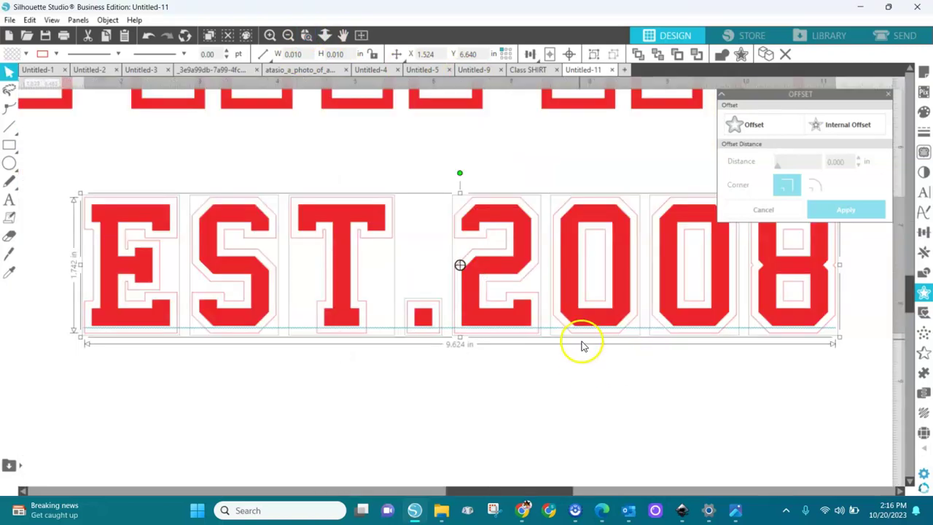
left_click(585, 357)
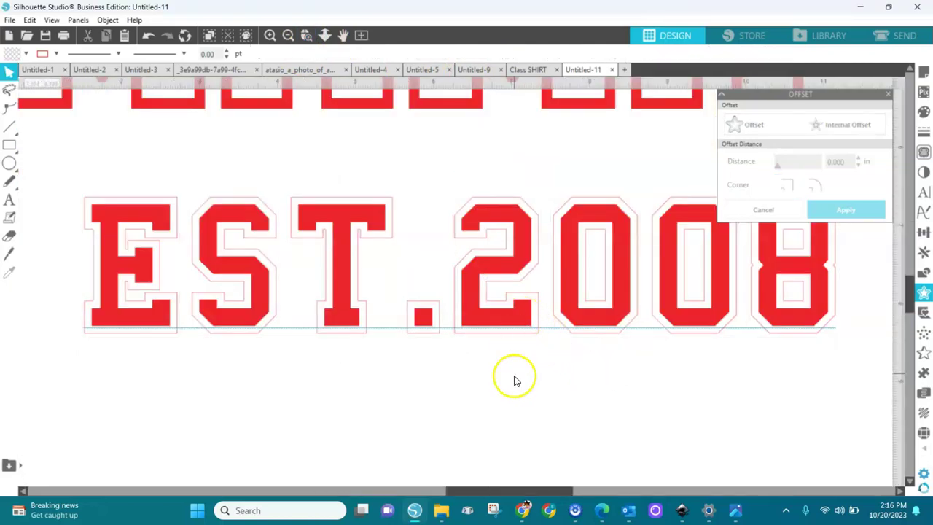
left_click(509, 320)
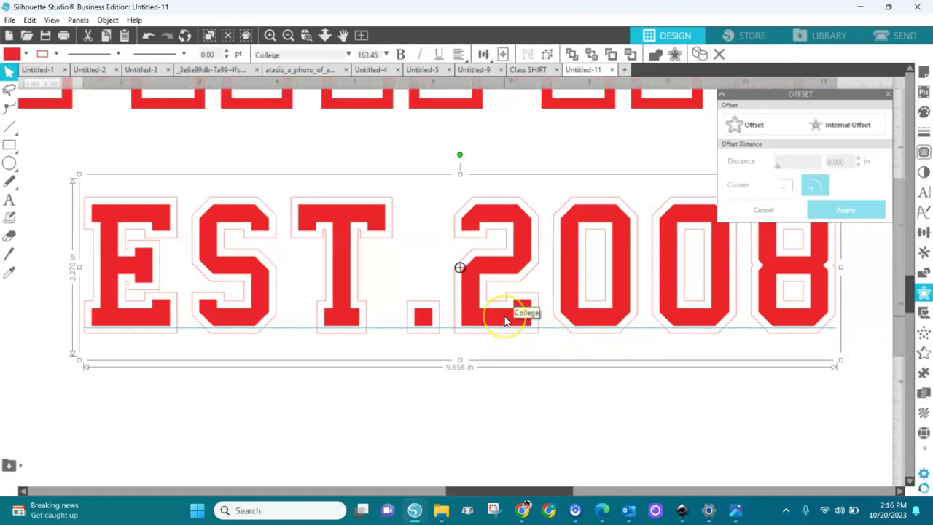
left_click(509, 313)
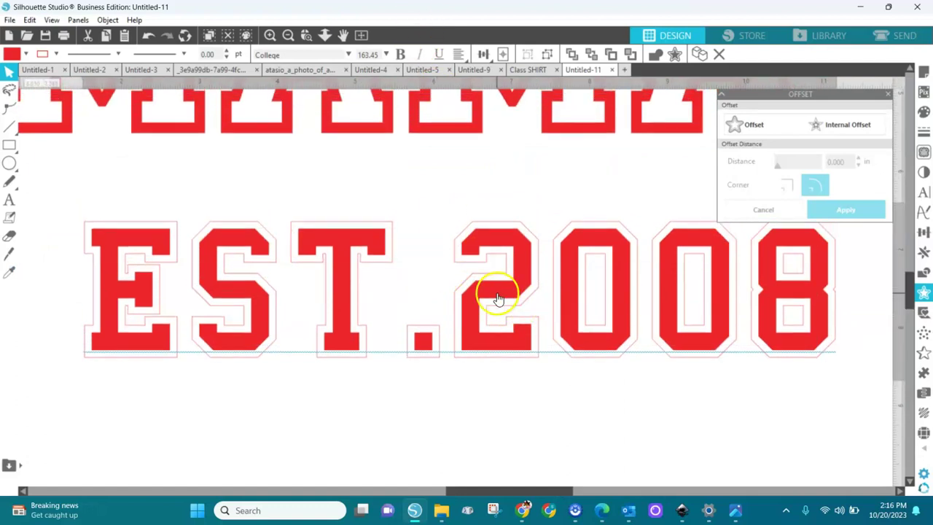
left_click(497, 297)
right_click(497, 297)
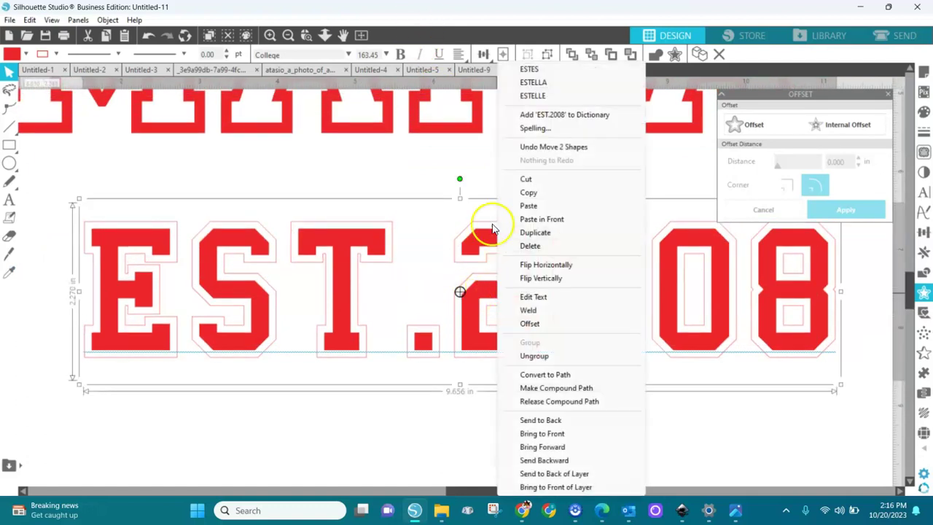
left_click(531, 355)
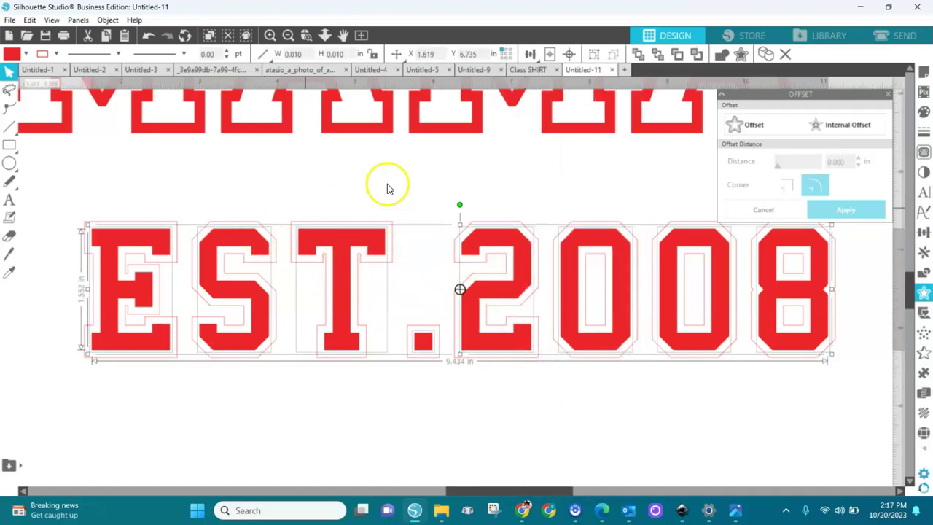
Combine the letters E, S and T with their offset outlines into one compound path filled red.
left_click(368, 430)
left_click_drag(145, 222, 42, 176)
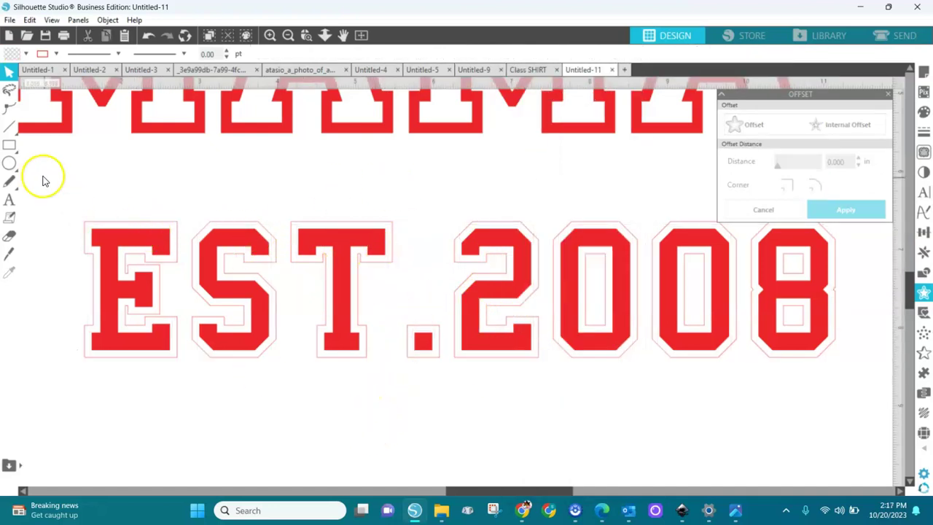
left_click_drag(335, 345, 412, 404)
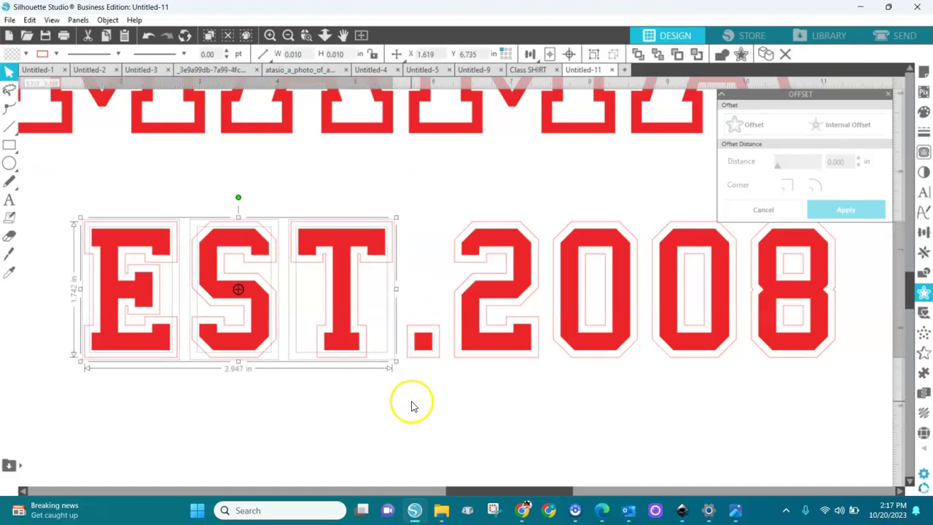
right_click(347, 242)
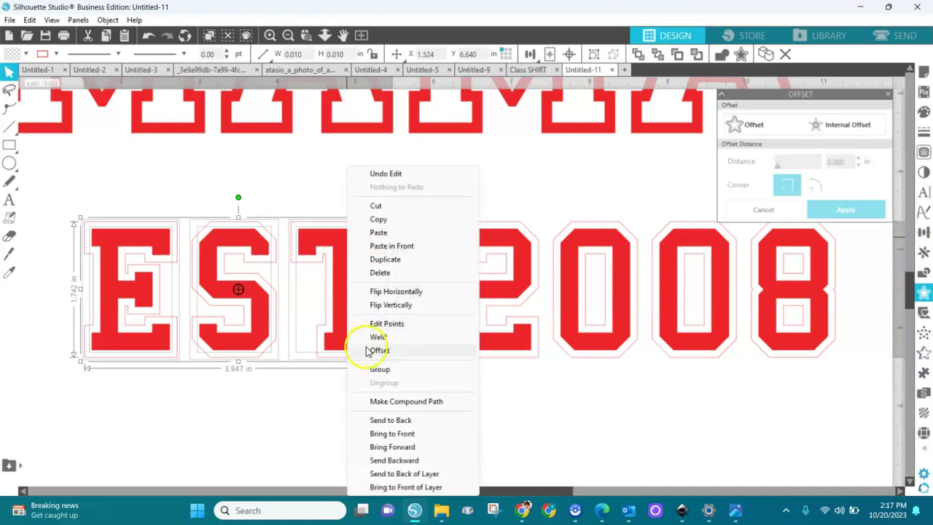
left_click(386, 401)
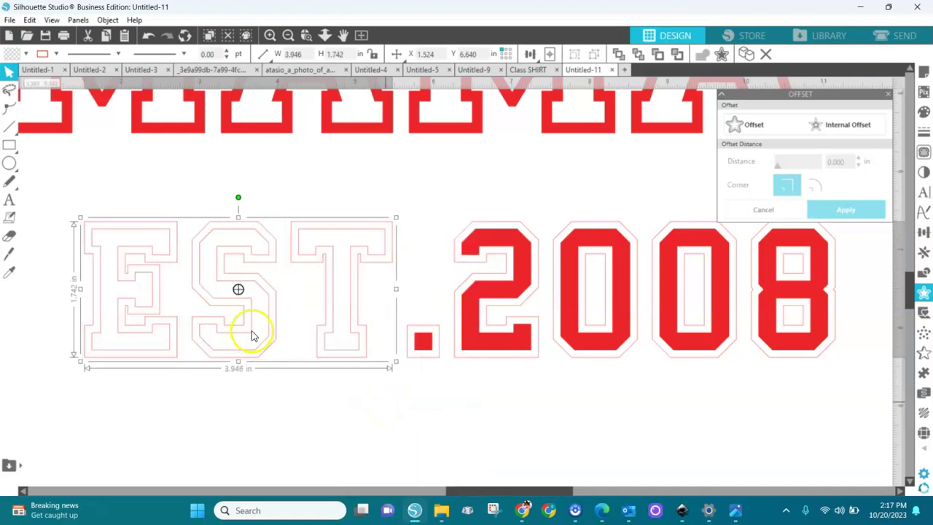
left_click(24, 55)
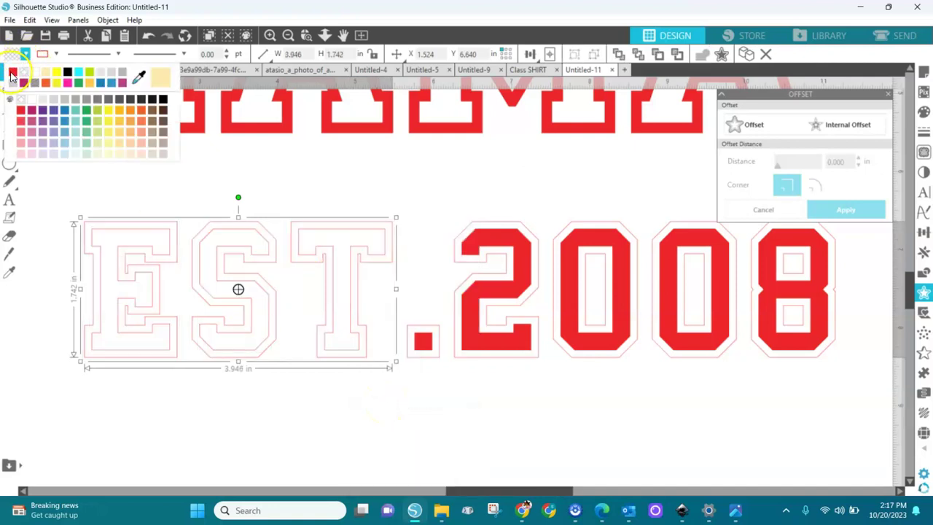
left_click(12, 72)
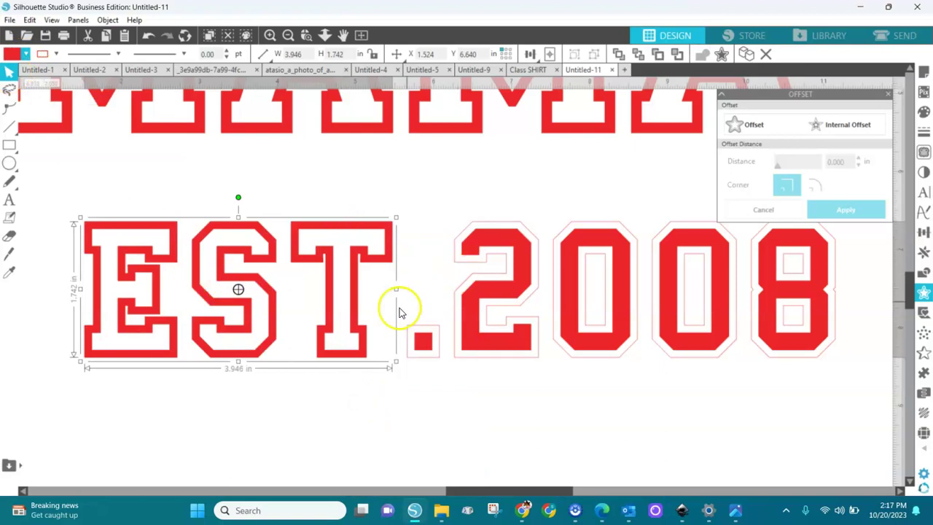
Nudge the period and its offset outline left until they sit close beside the T.
left_click_drag(375, 294, 437, 364)
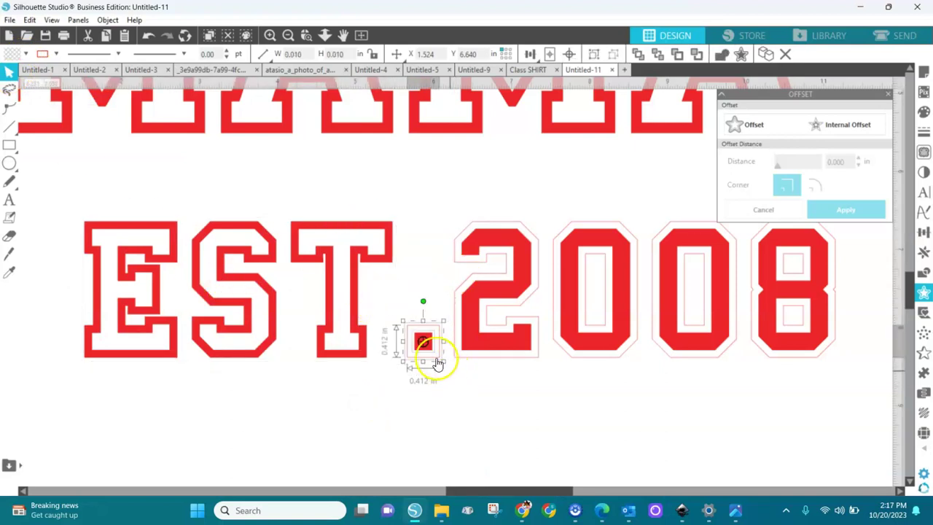
key("Left")
key("Left")
key("Left")
key("Left")
key("Left")
key("Left")
key("Left")
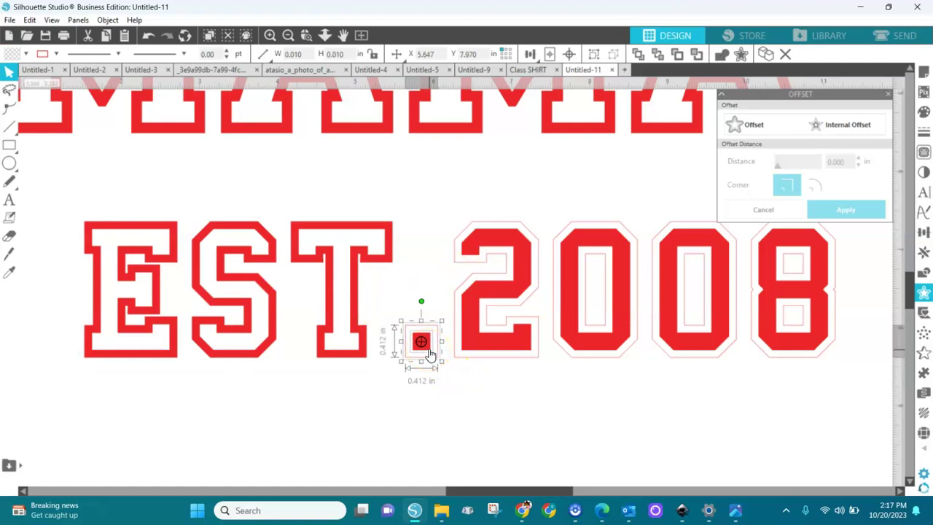
key("Left")
key("Left")
key("Left")
key("Left")
key("Left")
key("Left")
key("Left")
key("Left")
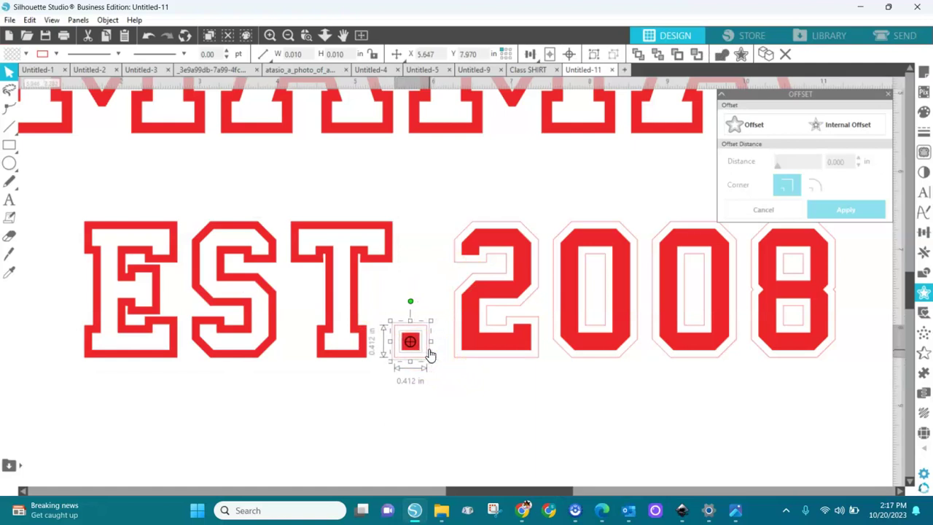
left_click(445, 368)
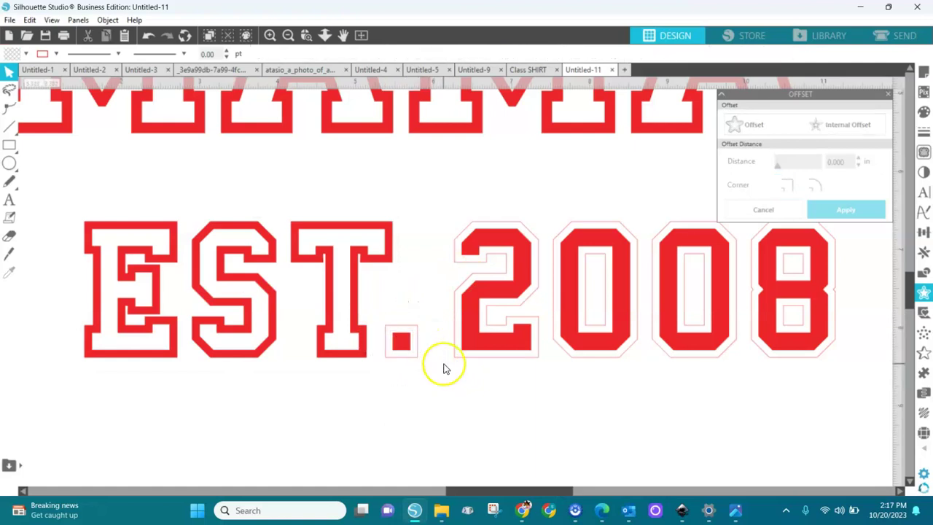
Combine the period and its offset outline into a compound path filled red.
left_click_drag(431, 319, 370, 381)
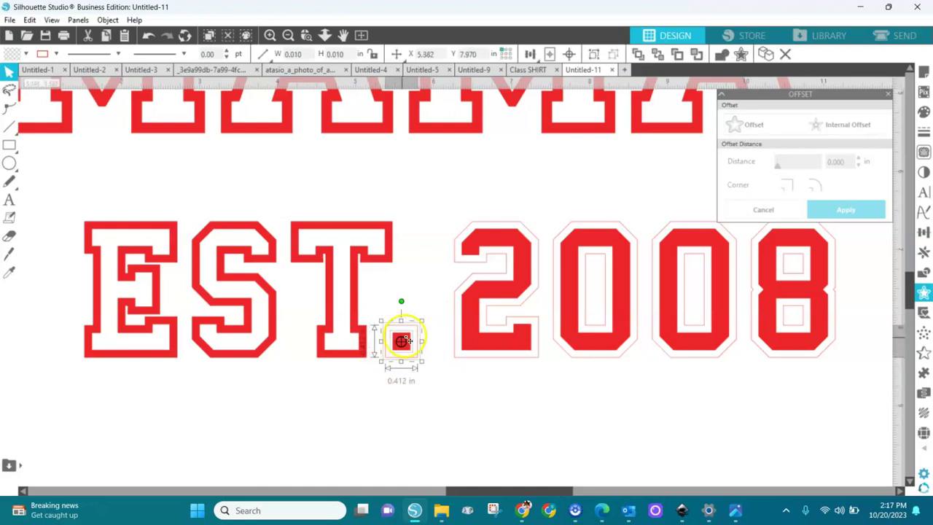
left_click(405, 340)
right_click(405, 340)
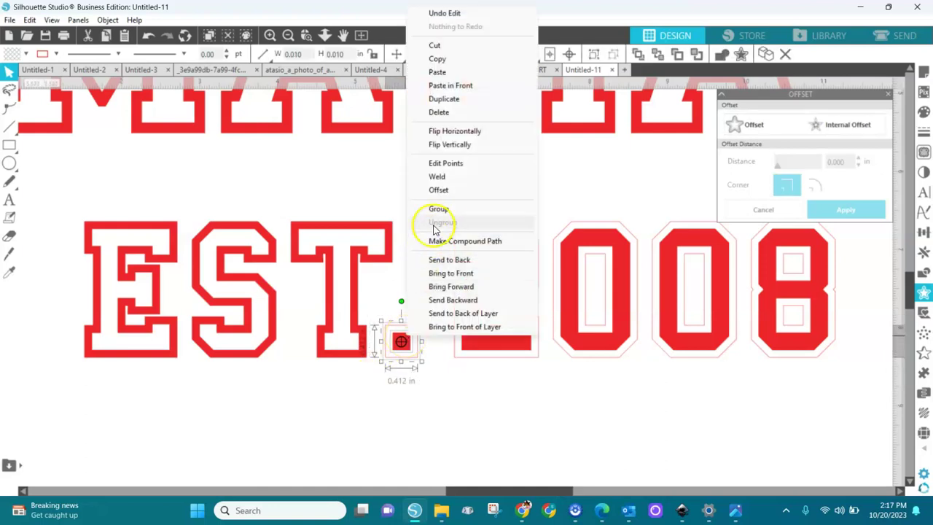
left_click(453, 242)
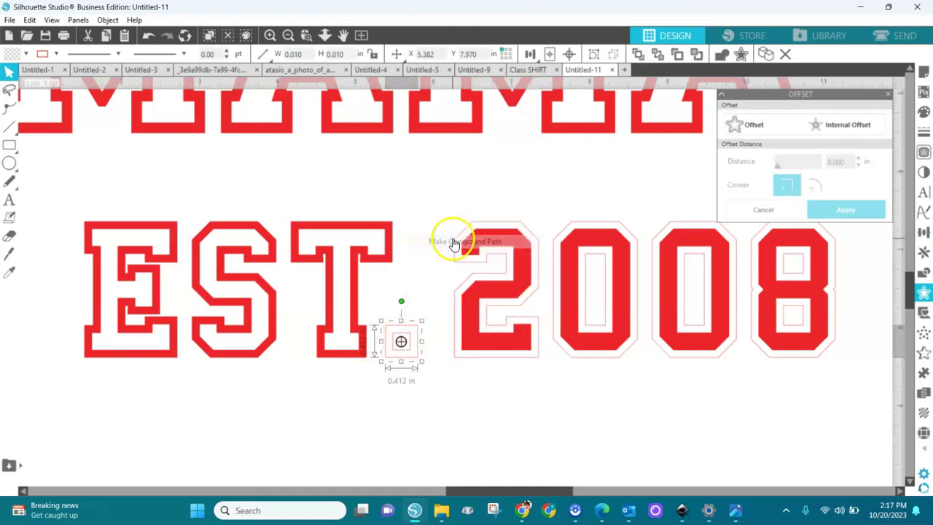
left_click(25, 54)
left_click(13, 72)
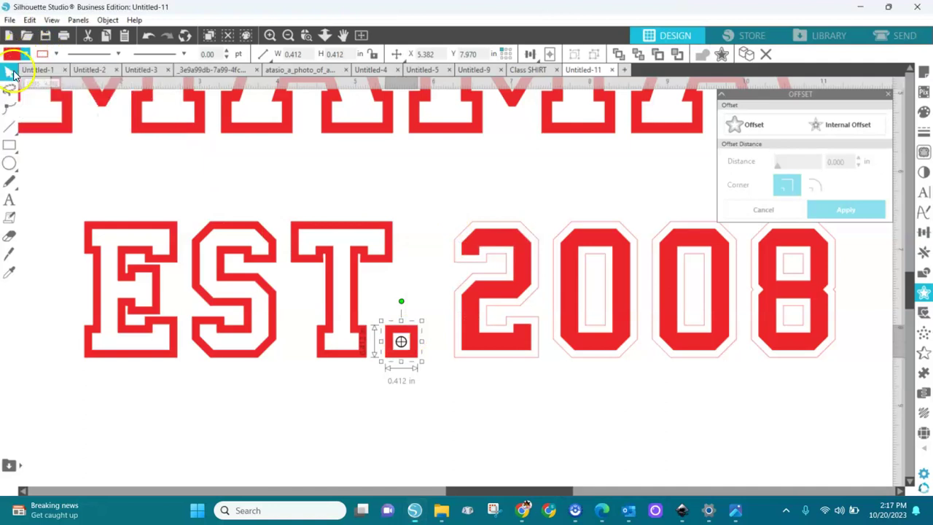
Combine the digits 2008 and their offset outlines into one compound path filled red.
left_click(417, 248)
left_click_drag(430, 192, 879, 402)
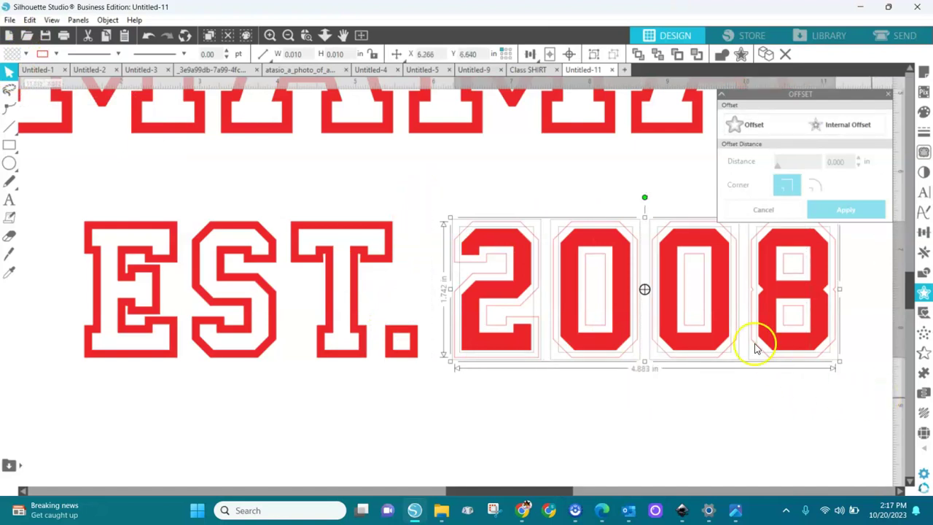
right_click(675, 307)
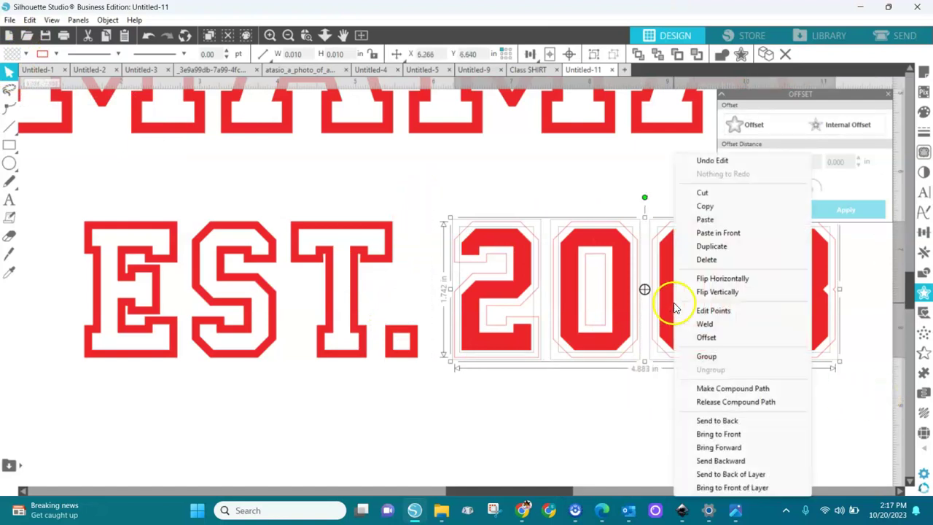
left_click(703, 392)
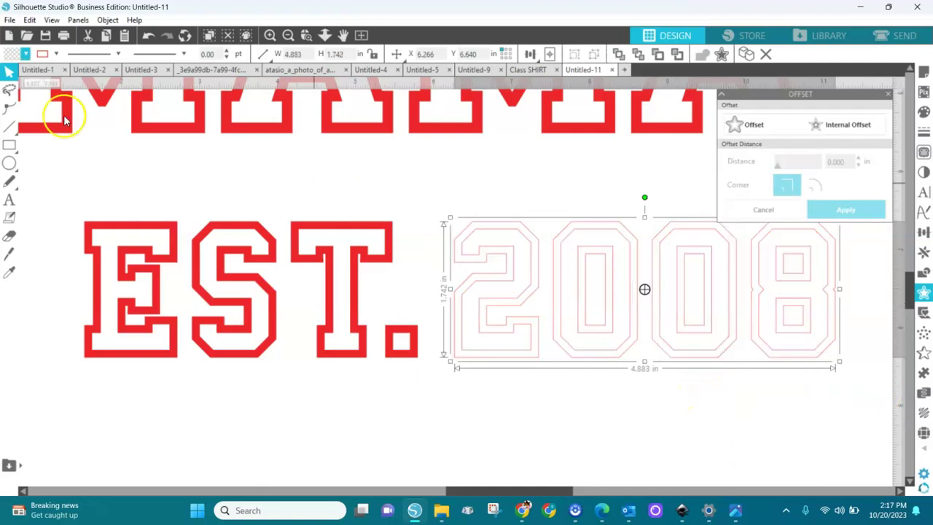
left_click(25, 54)
left_click(16, 86)
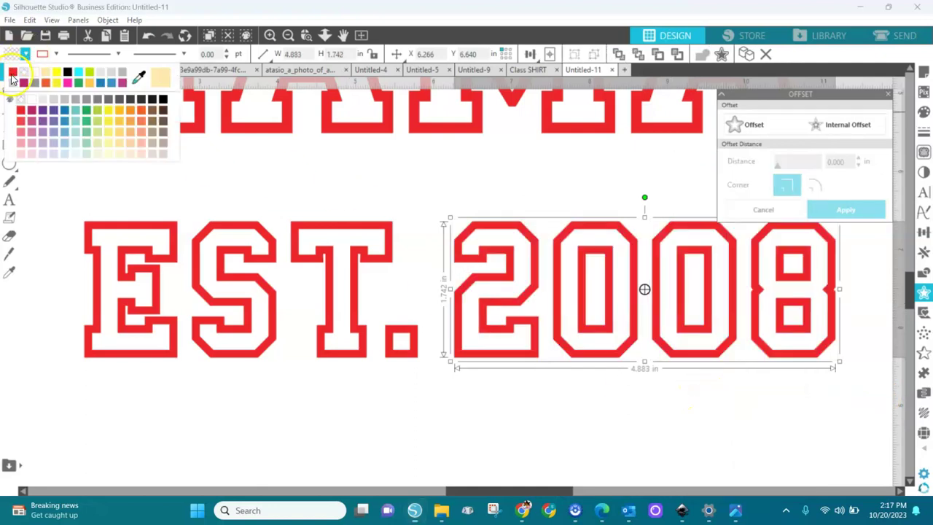
Move the outlined MAMA out of the layout to the page's lower-right edge.
left_click(361, 35)
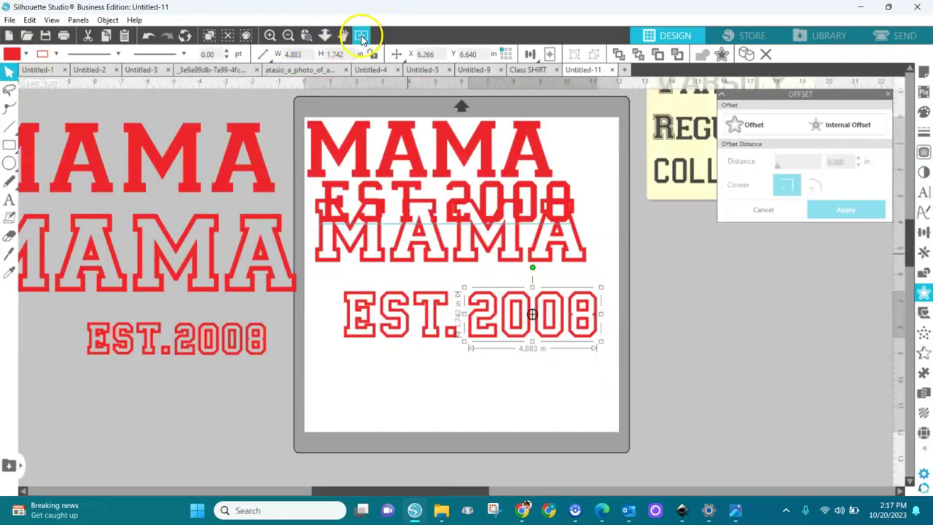
left_click_drag(568, 270, 770, 416)
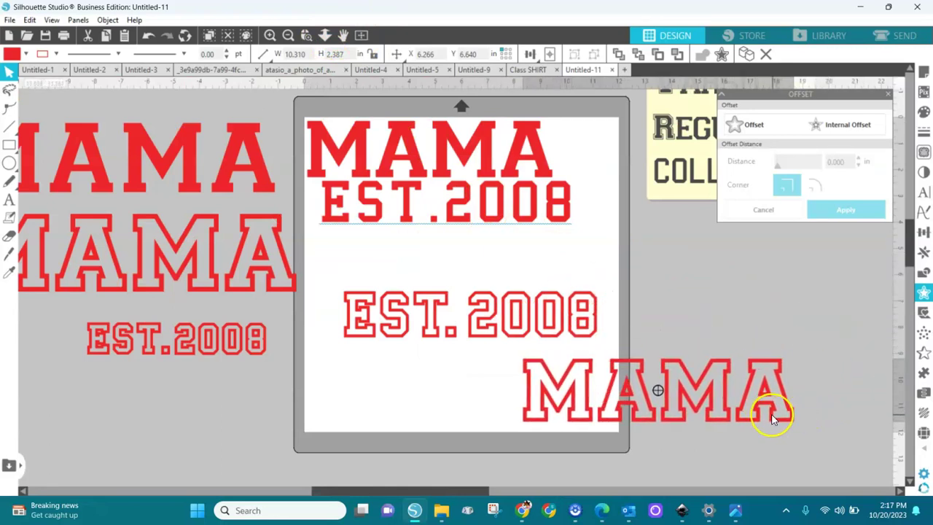
left_click(770, 416)
Undo the trial move of the outlined EST and group its letters with the outlined period.
left_click_drag(430, 326, 446, 383)
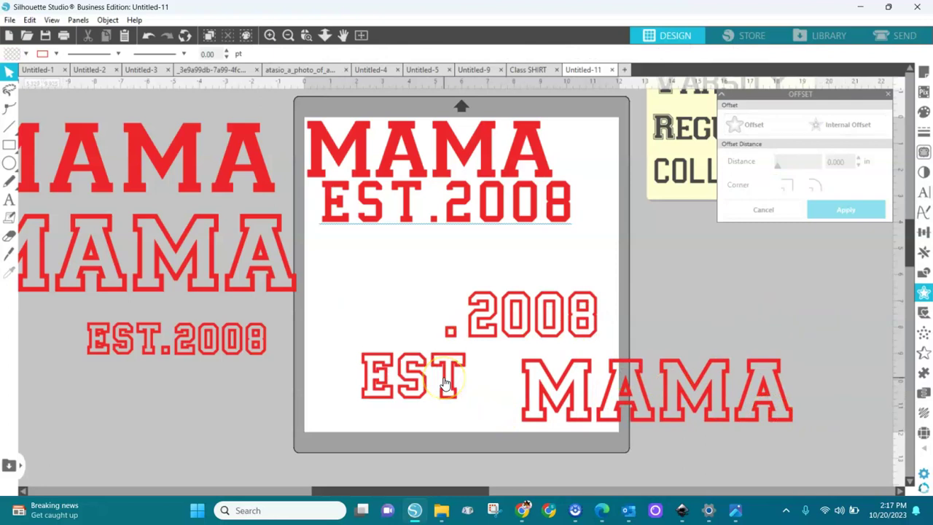
key("ctrl+z")
left_click(506, 324)
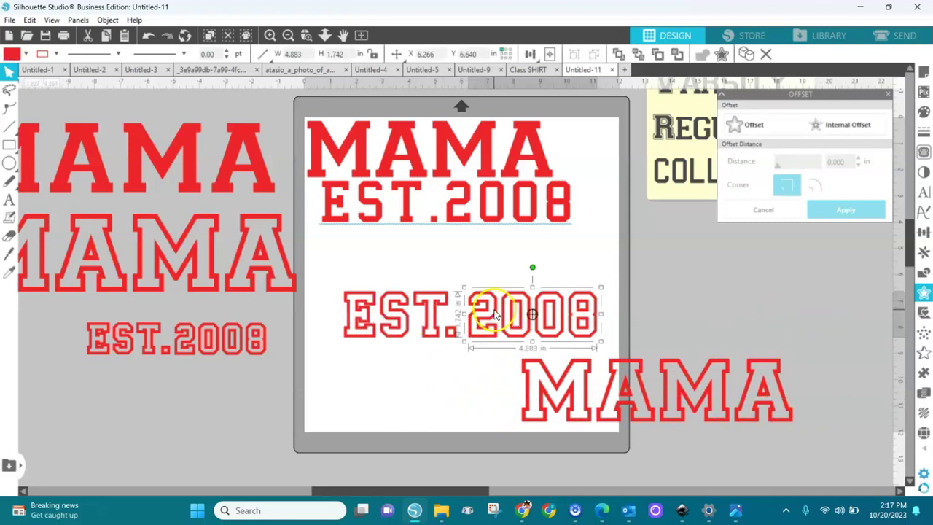
left_click_drag(408, 347, 327, 358)
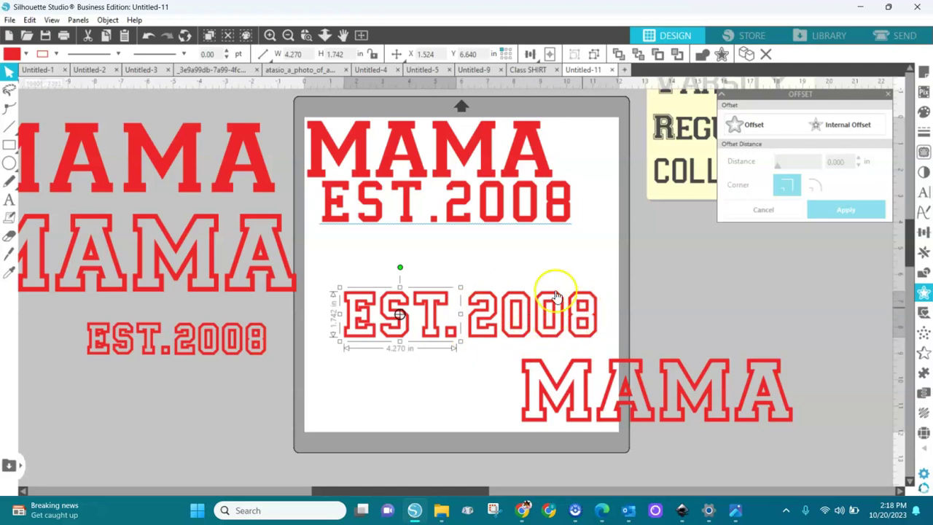
Move the outlined EST. and the outlined 2008 off the page to sit beneath the outlined MAMA.
left_click_drag(603, 440, 681, 477)
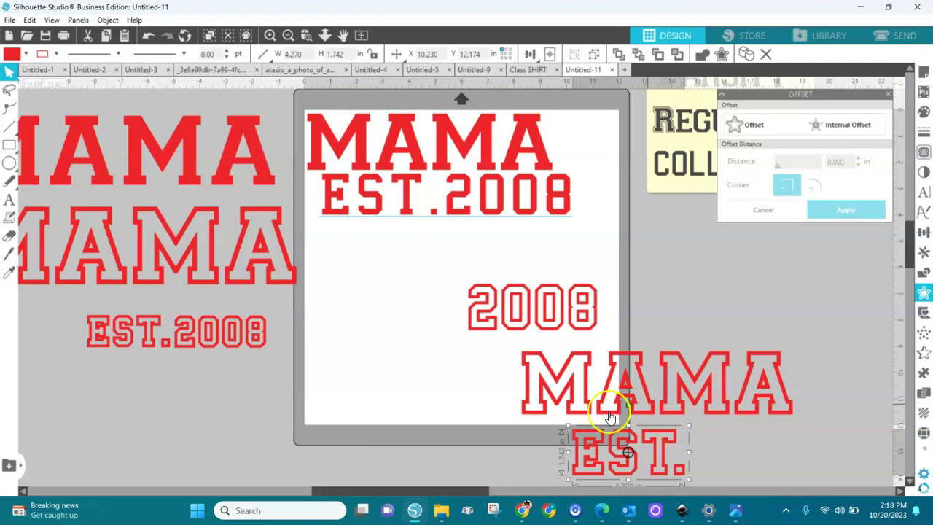
left_click_drag(576, 306, 799, 460)
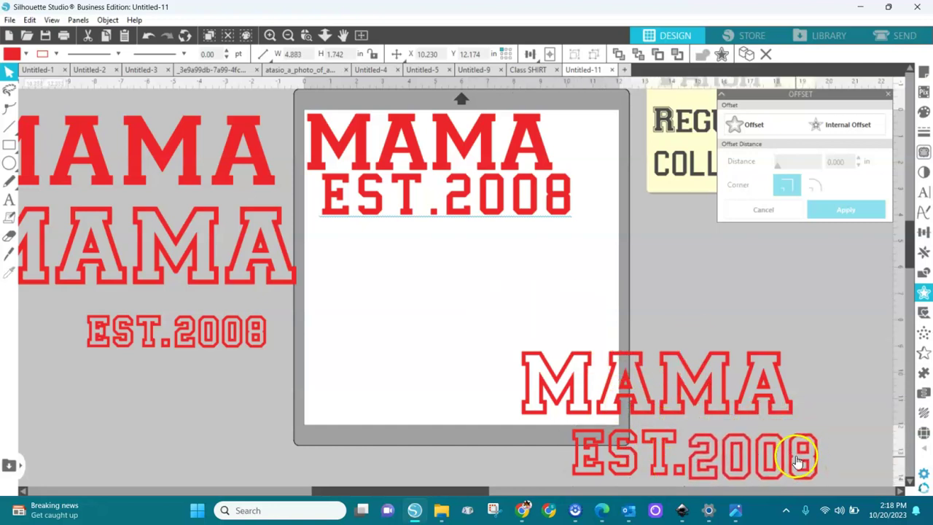
left_click(815, 426)
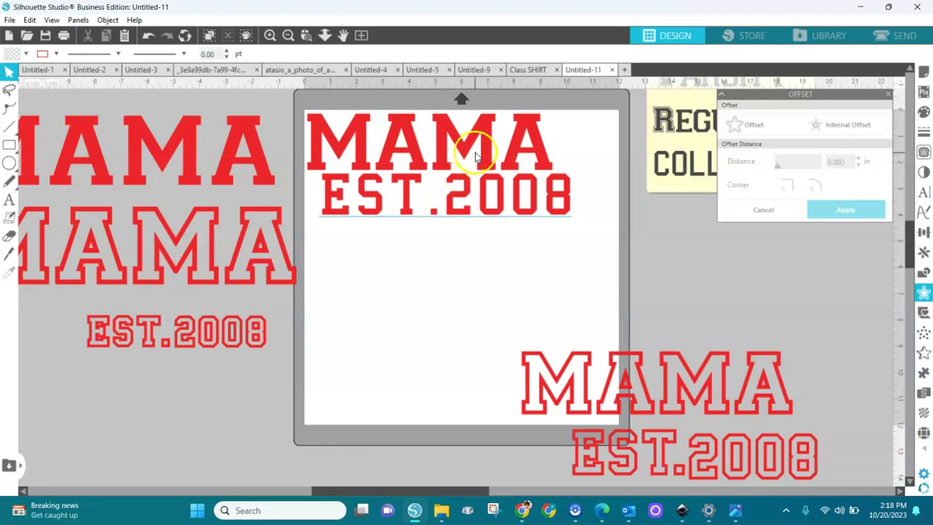
Move the solid EST.2008 text down from the solid MAMA and set its character spacing to 100%.
left_click_drag(481, 196, 482, 244)
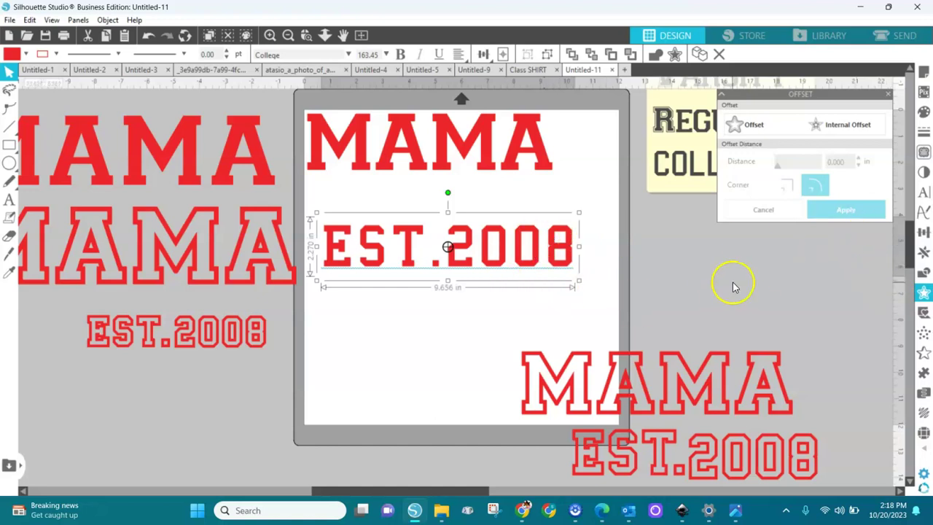
left_click(924, 191)
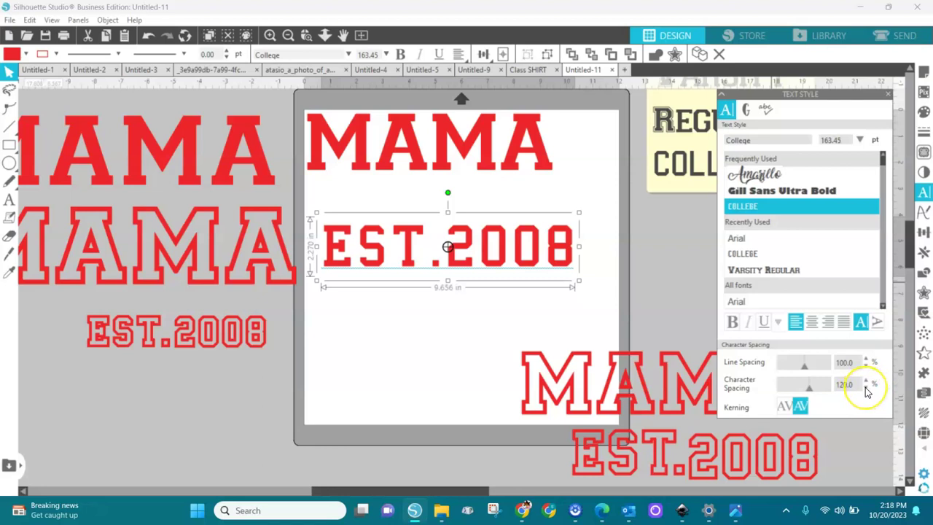
left_click(865, 387)
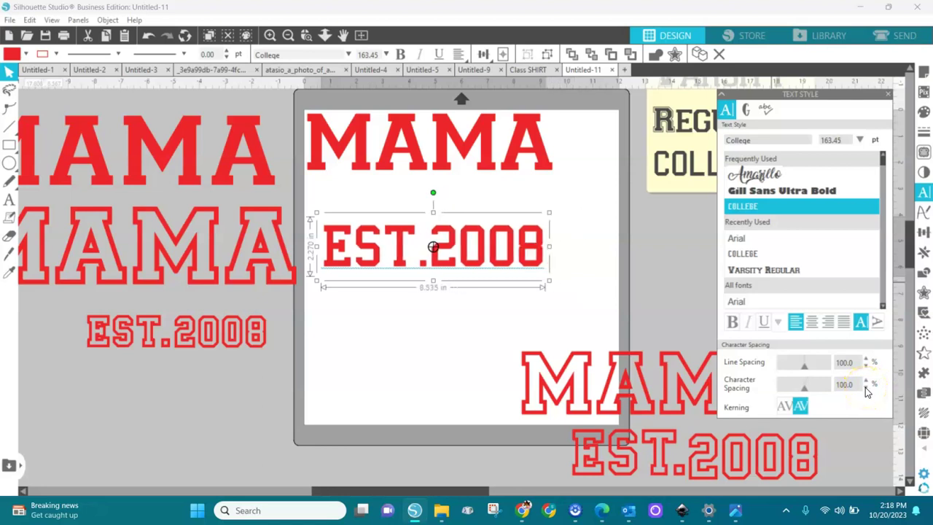
Ungroup the solid EST.2008 text on the page and convert the solid MAMA text to a path.
right_click(540, 260)
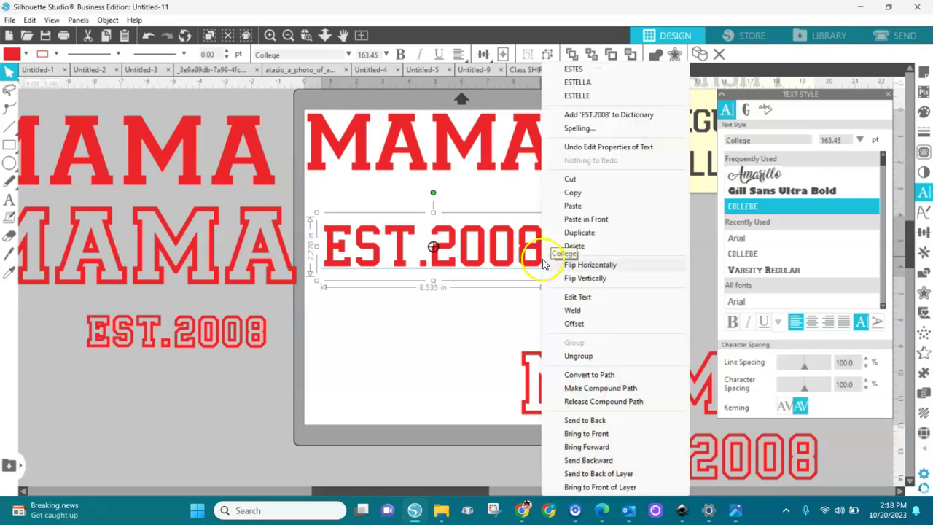
left_click(580, 355)
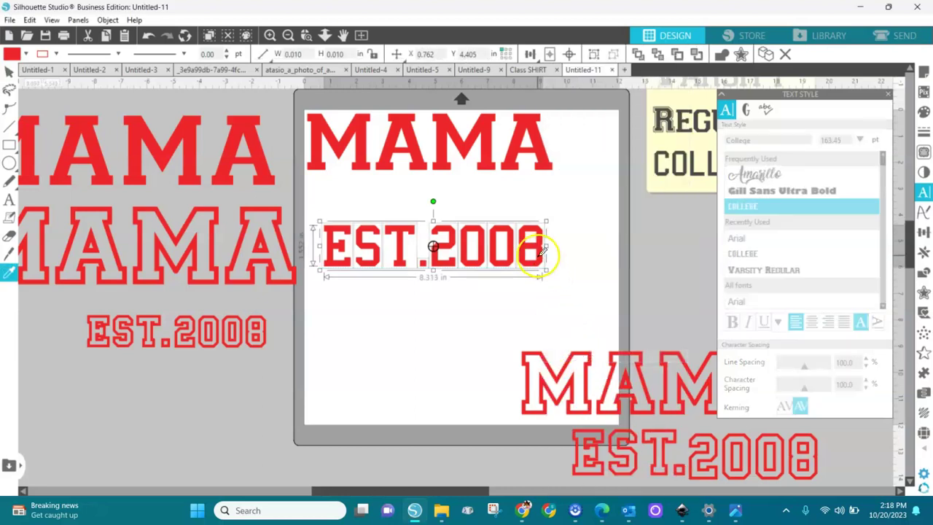
left_click_drag(516, 161, 519, 184)
right_click(519, 183)
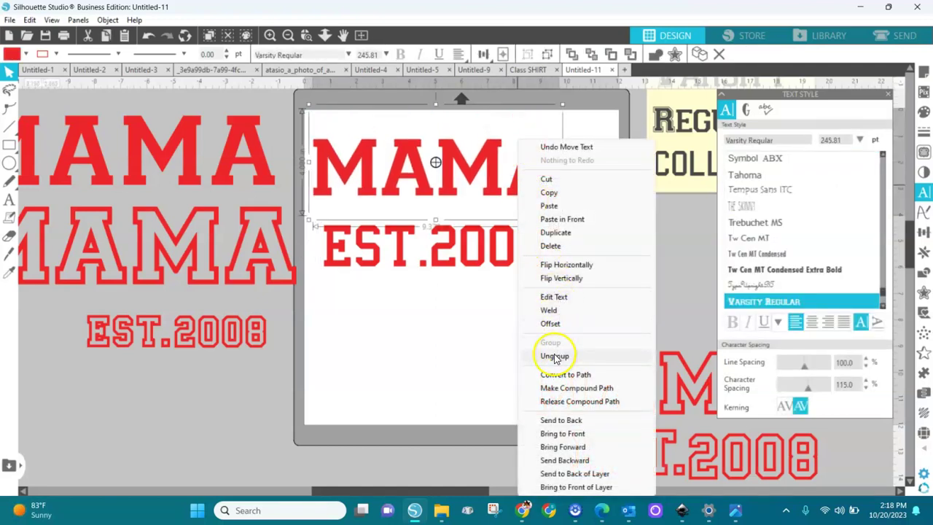
left_click(563, 373)
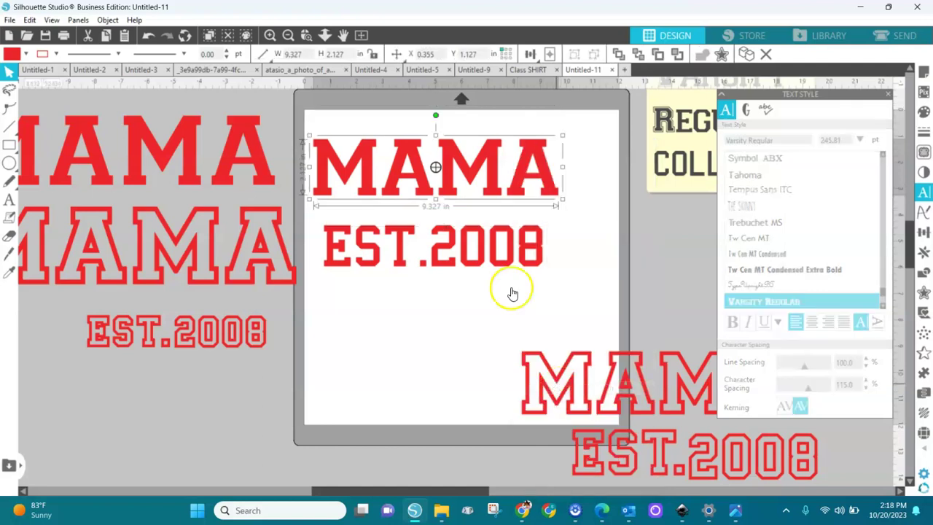
Arrange the solid EST.2008 close beneath the solid MAMA and shift the outlined MAMA toward the page.
left_click_drag(543, 191, 522, 207)
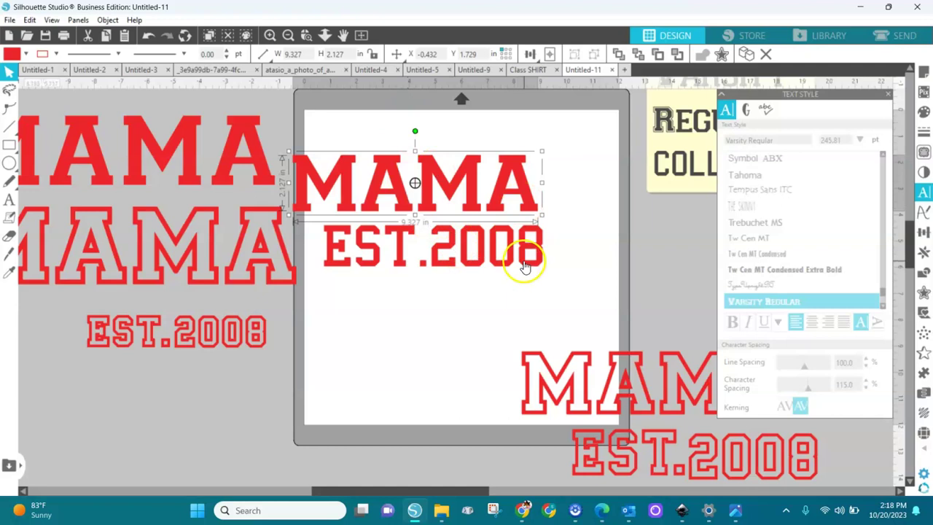
left_click_drag(514, 263, 508, 255)
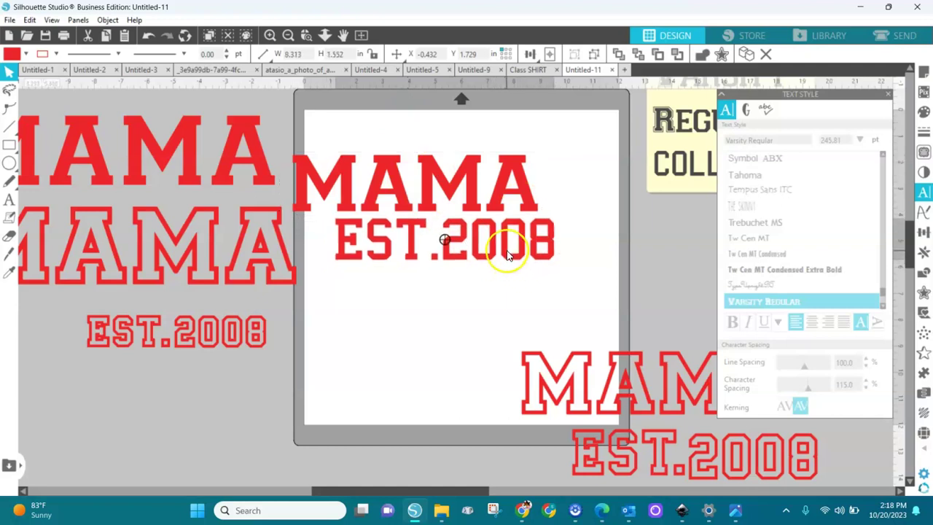
left_click(496, 191)
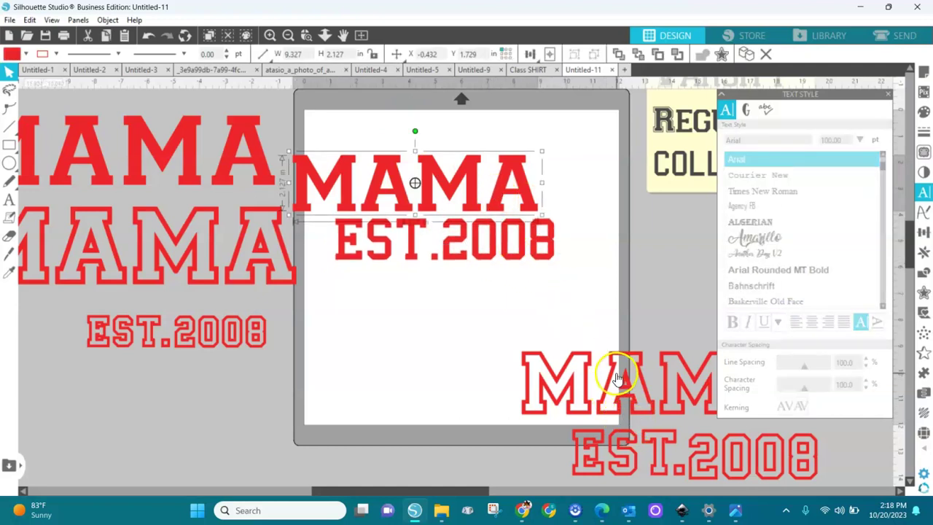
left_click_drag(632, 420, 509, 406)
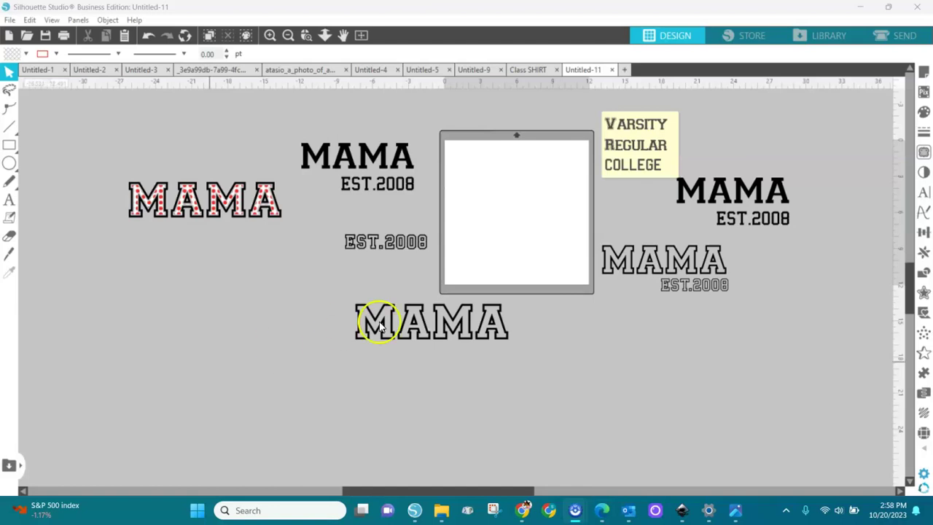
Open the warp templates for the large black outlined MAMA below the page and apply the right-tapering warp.
left_click(437, 332)
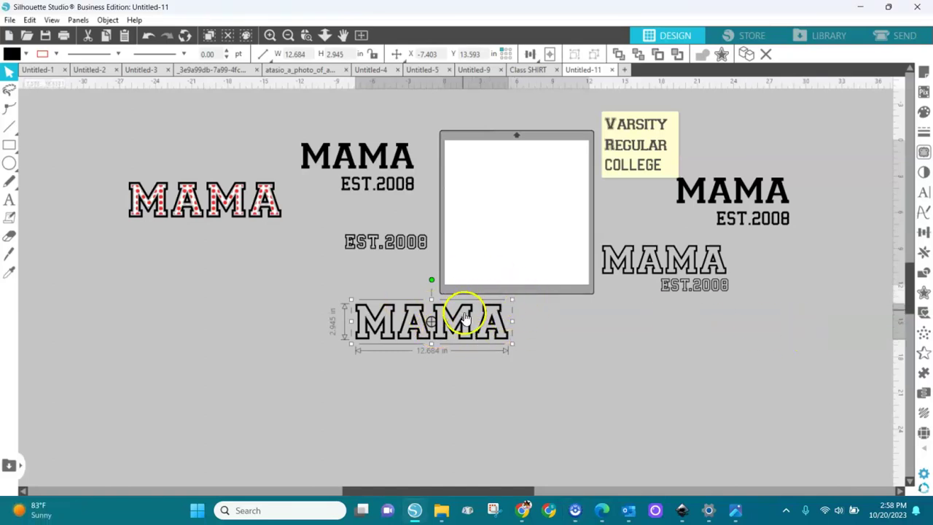
left_click(923, 451)
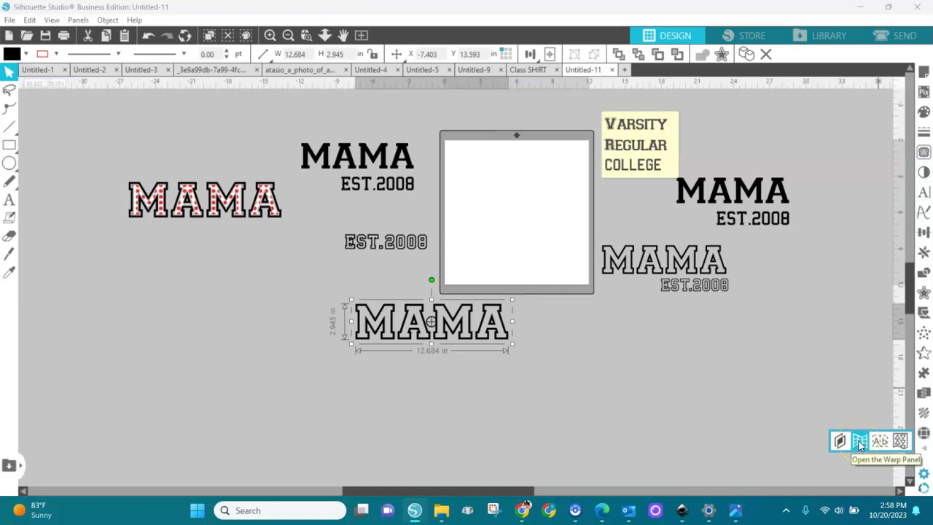
left_click(860, 442)
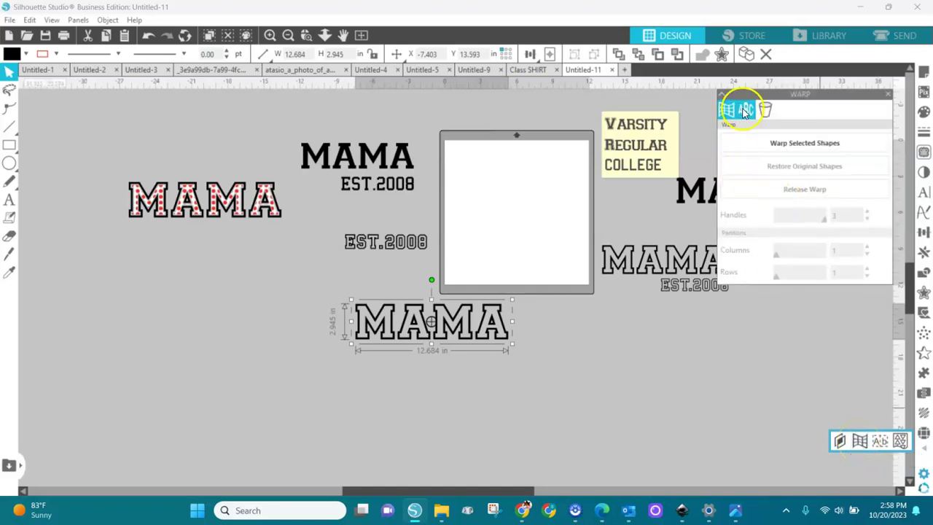
left_click(745, 110)
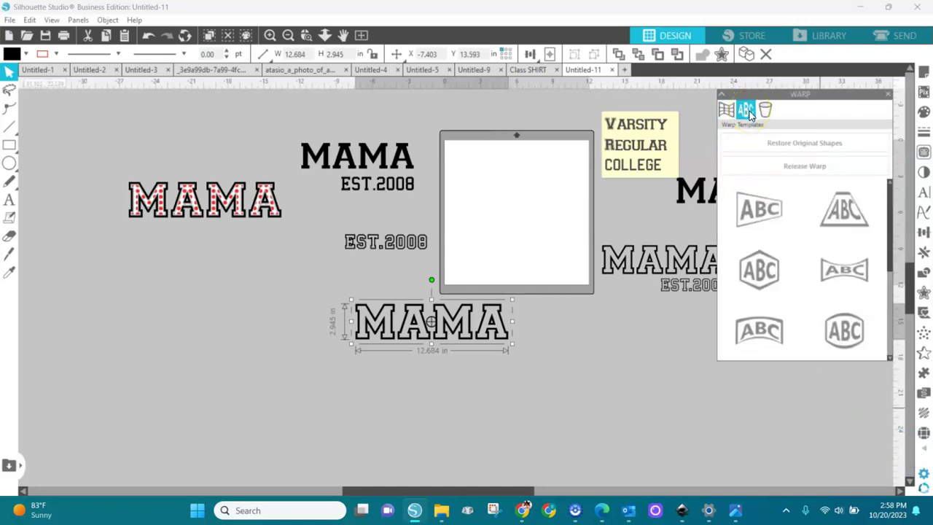
left_click(766, 214)
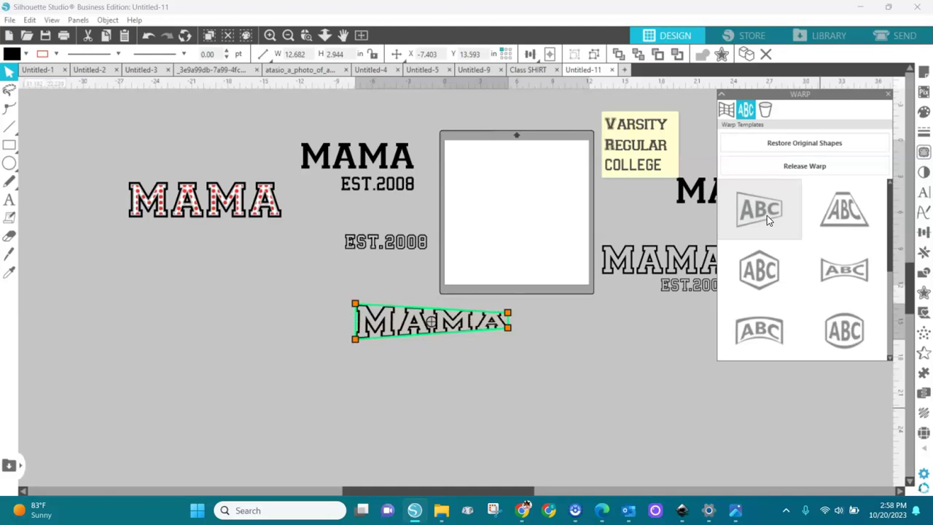
left_click(567, 333)
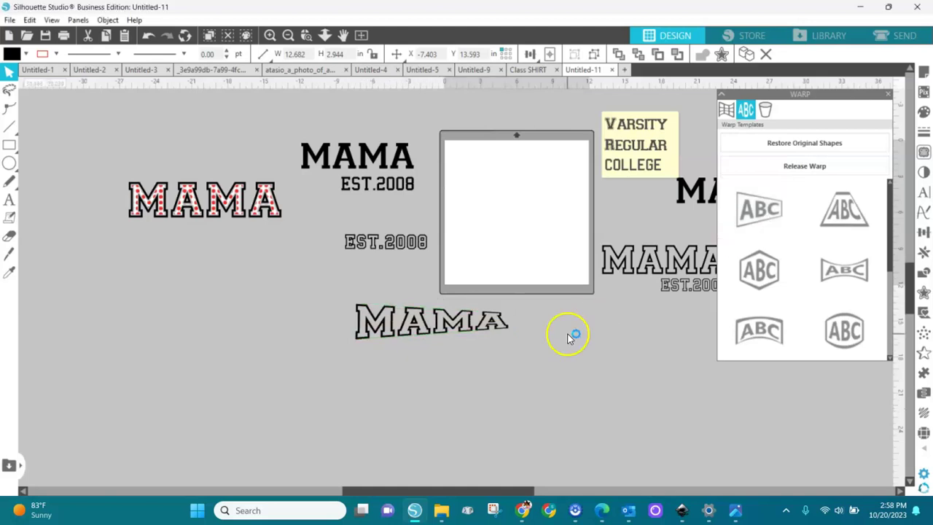
Try the trapezoid warp and the hexagon warp on the black outlined MAMA below the page.
left_click(488, 330)
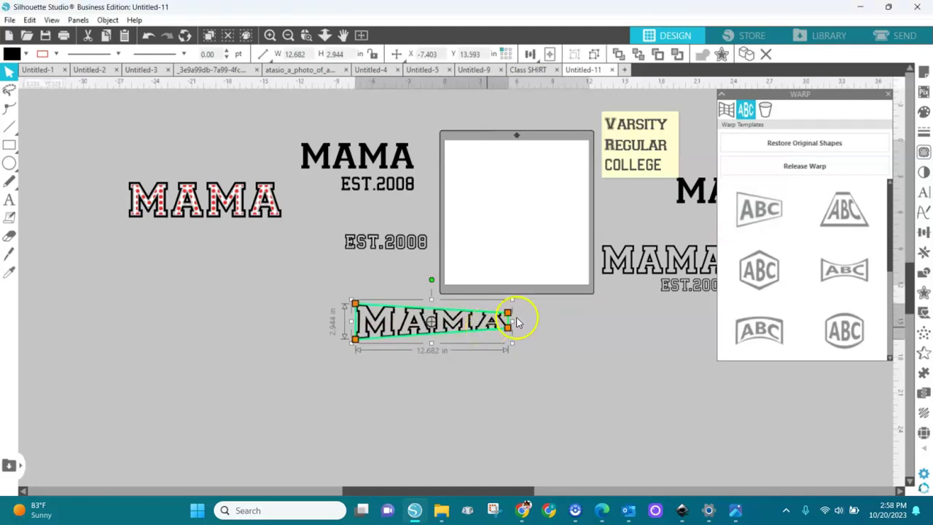
left_click(822, 226)
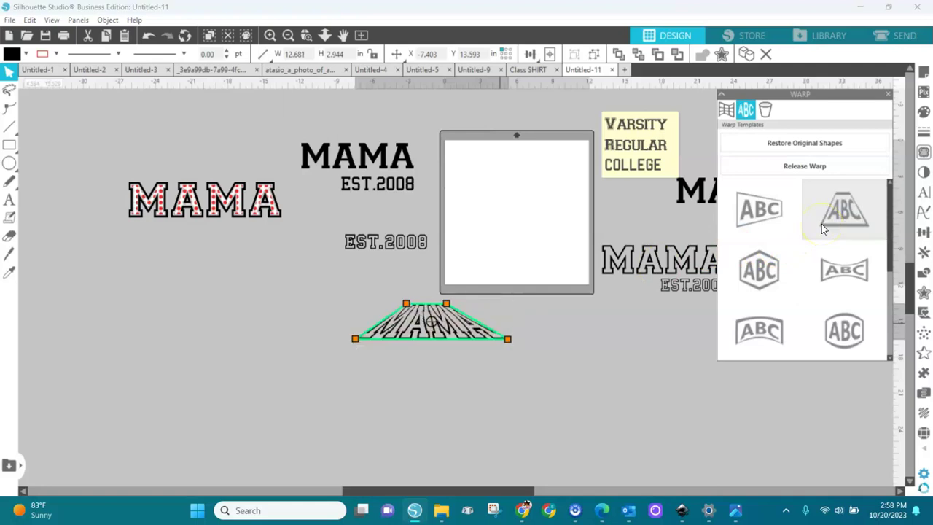
left_click(759, 275)
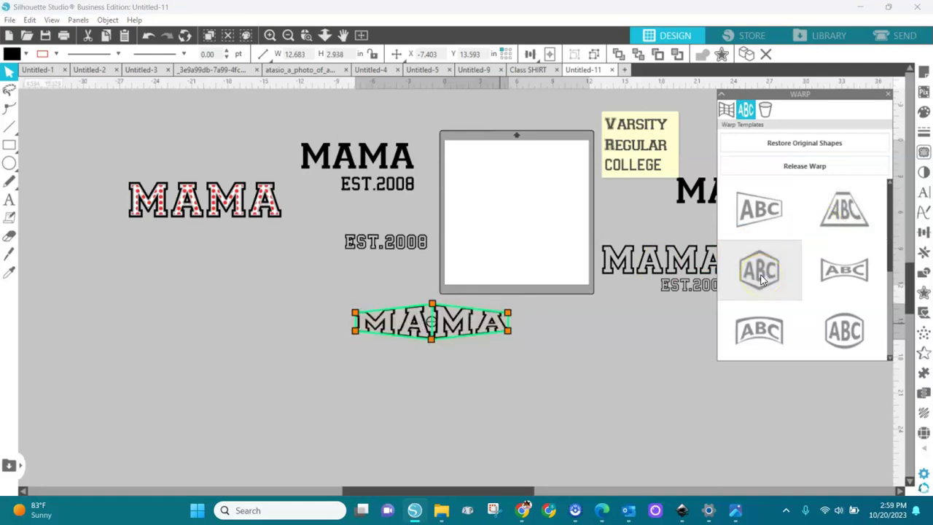
left_click(548, 347)
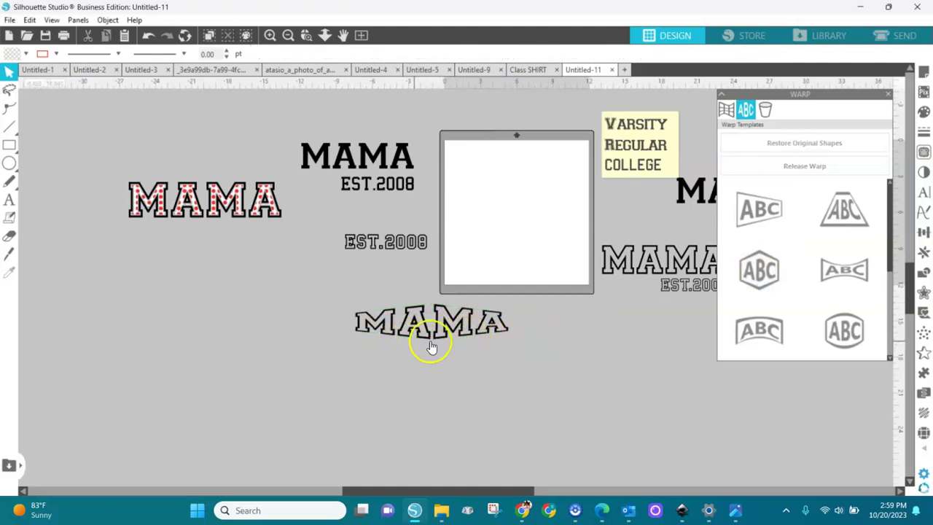
Try the pinched warp template with tall ends and a narrow middle on the outlined MAMA.
left_click(462, 329)
left_click(827, 269)
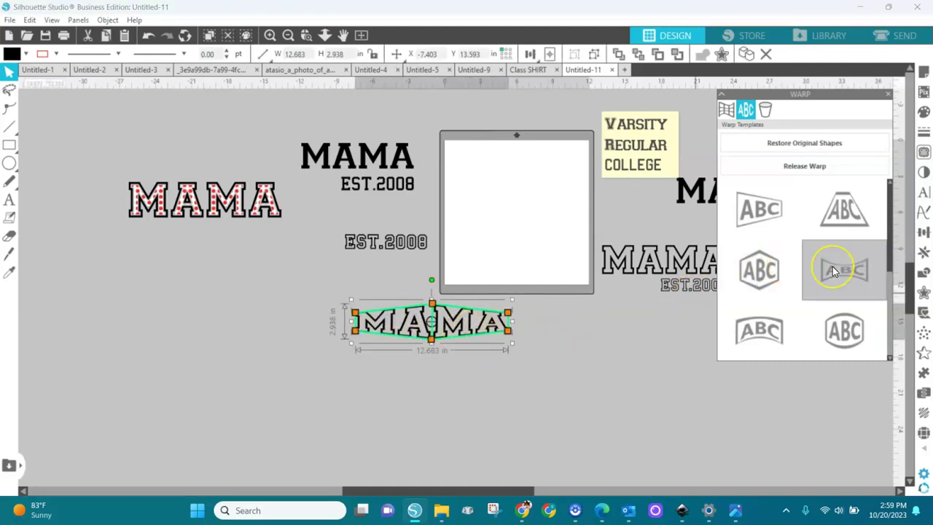
left_click(541, 328)
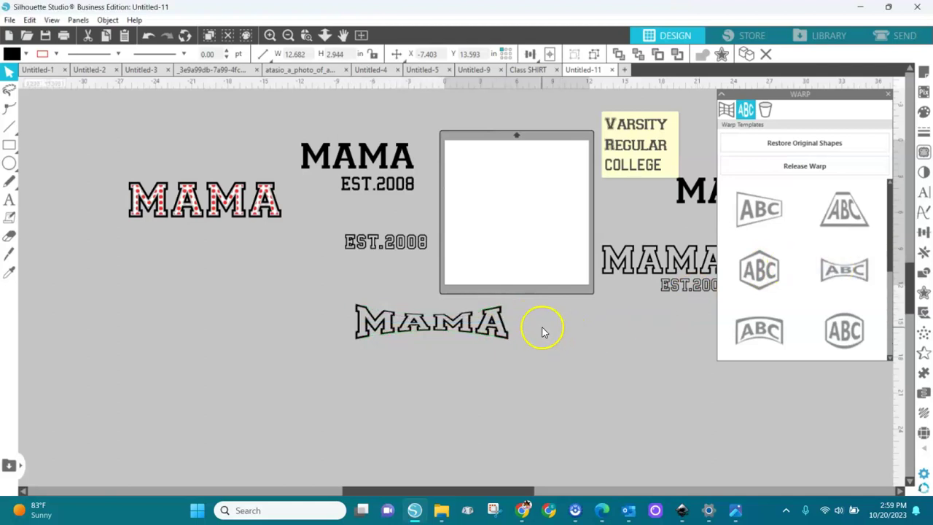
Try the arched warp and the rounded bulge warp on the outlined MAMA.
left_click(487, 340)
left_click(755, 337)
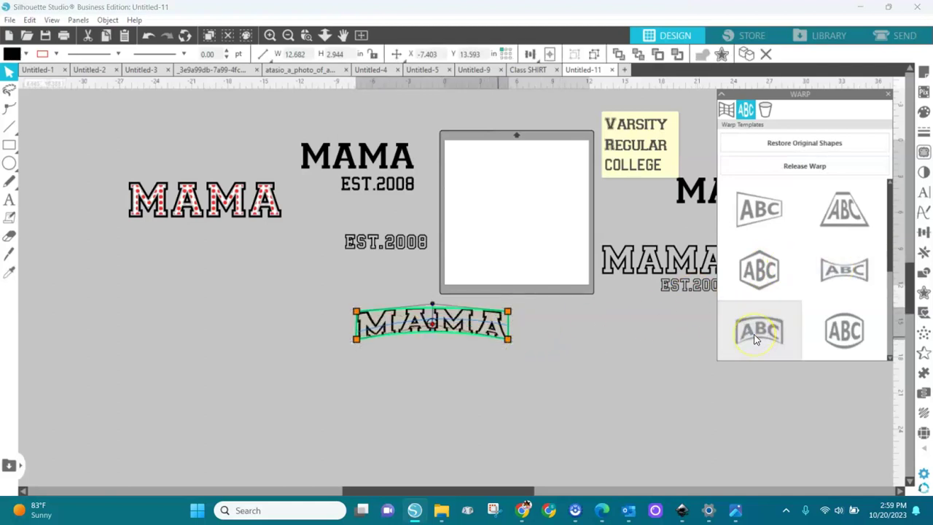
left_click(514, 355)
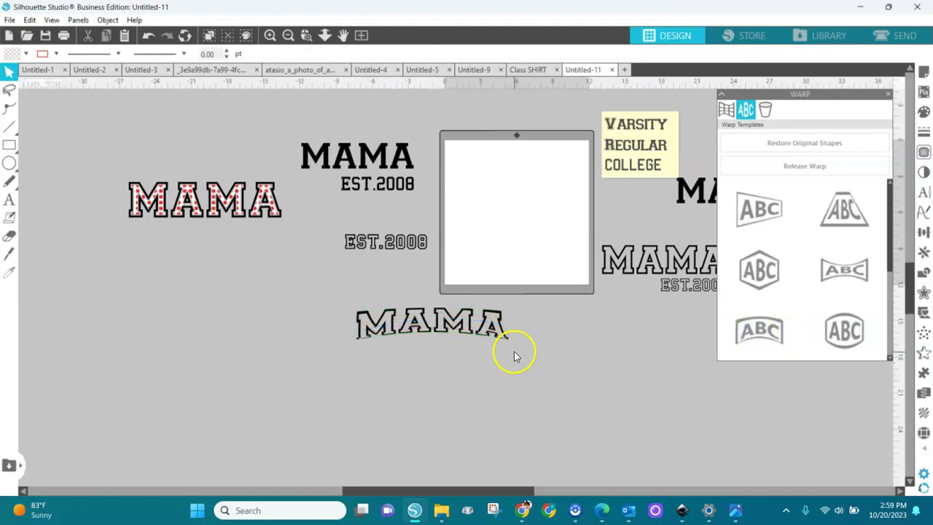
left_click(470, 337)
left_click(843, 333)
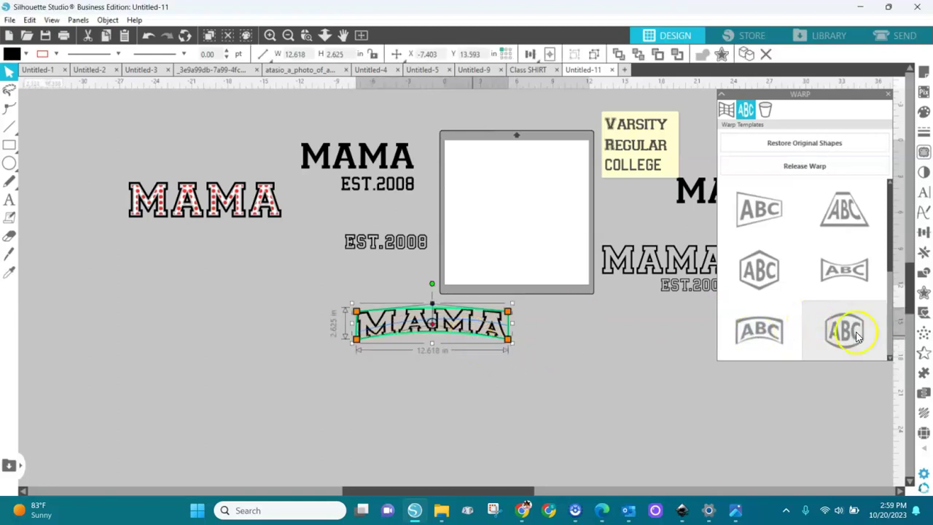
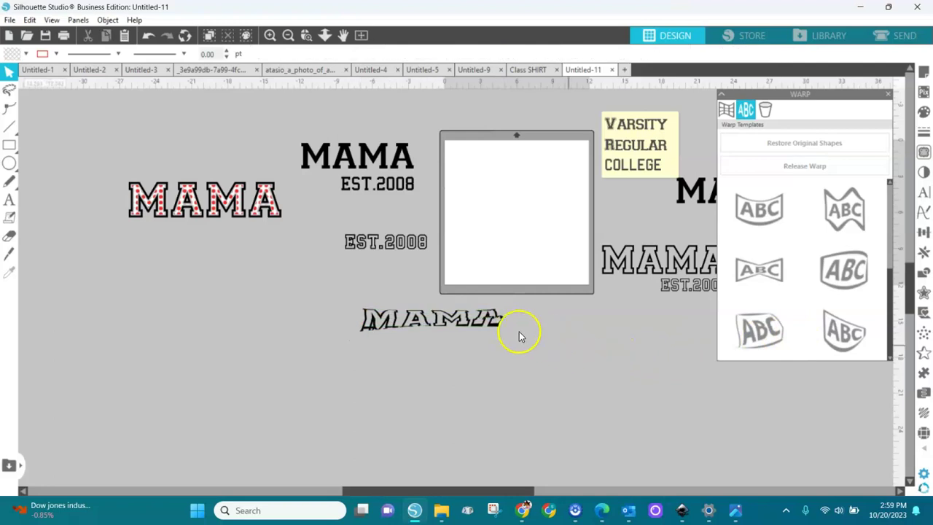
Try the warp template that tapers to the right with a curved lower edge on the outlined MAMA.
left_click(483, 316)
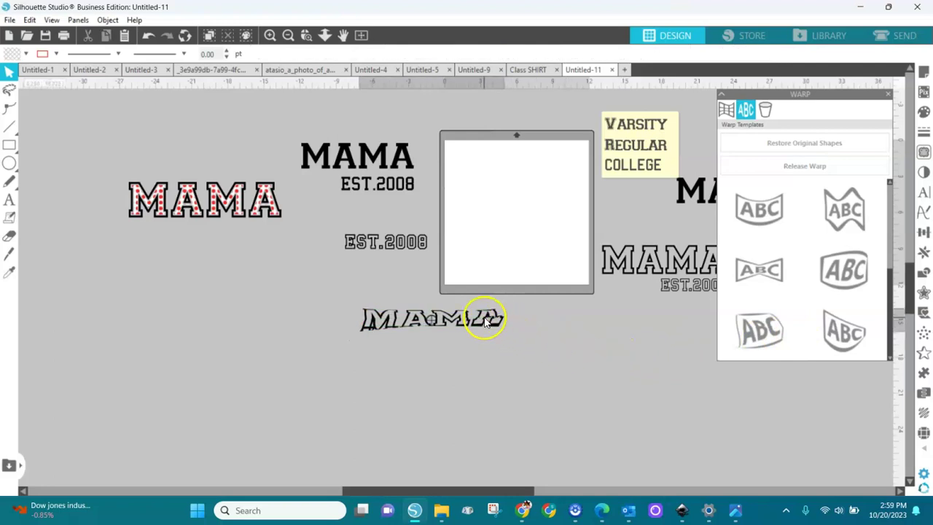
left_click(832, 333)
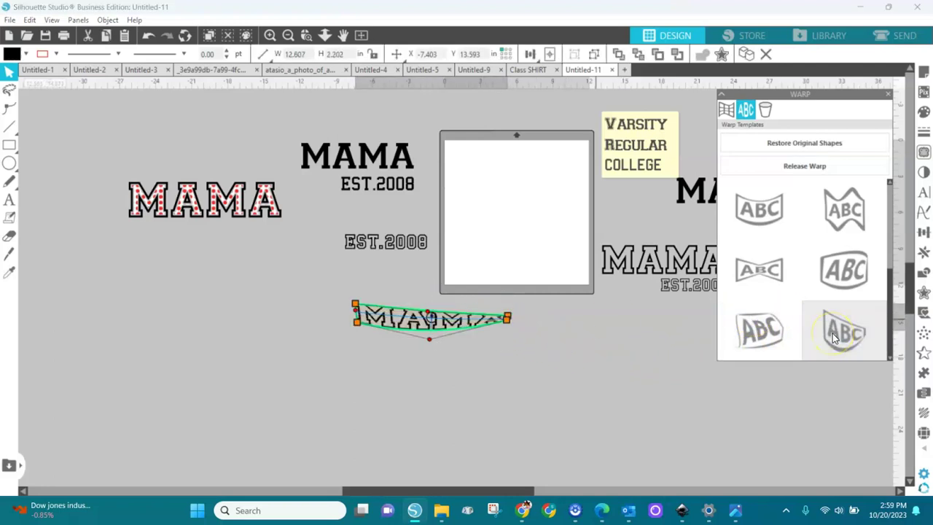
left_click(525, 303)
Replace the outlined MAMA's warp with the hexagon template so its middle letters are tallest.
left_click(489, 326)
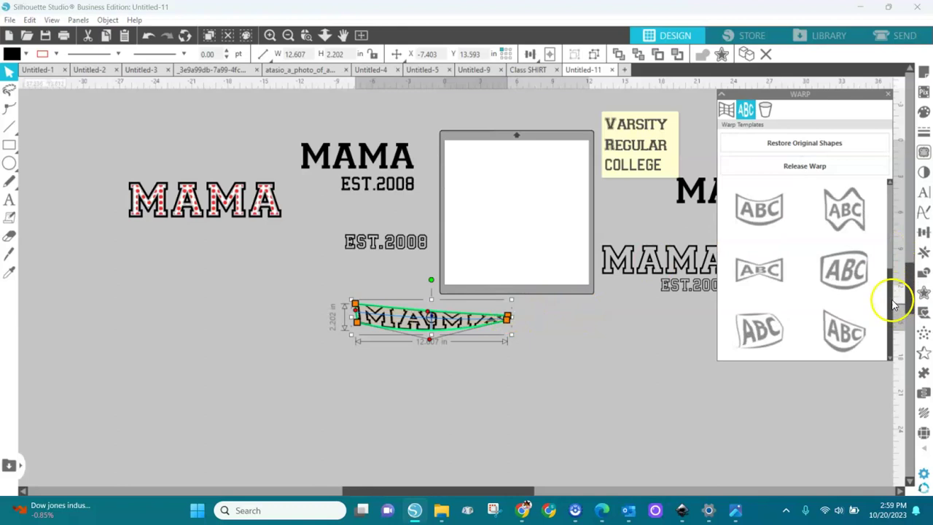
left_click(891, 260)
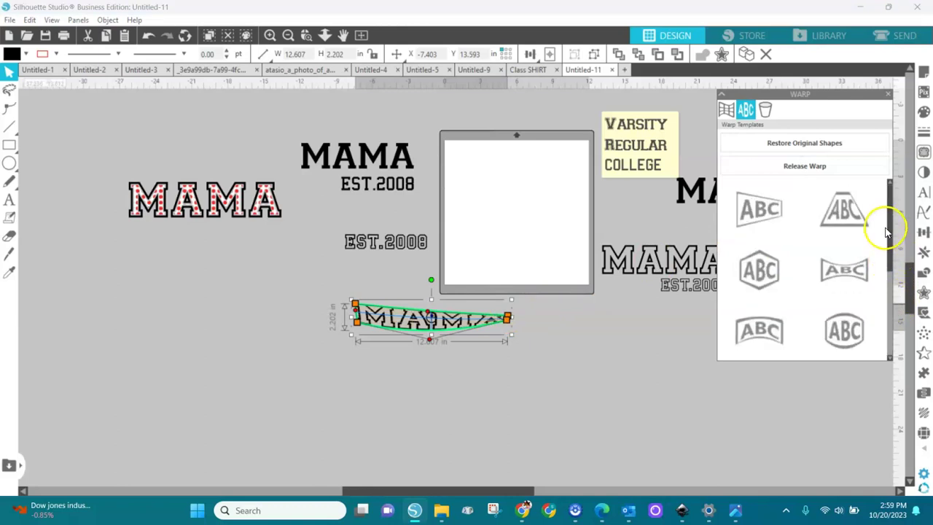
left_click(762, 272)
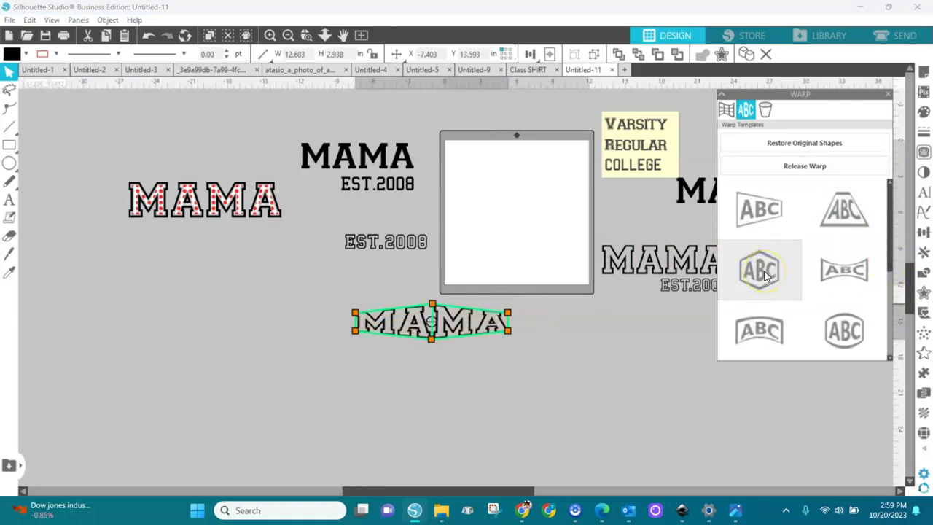
Try the arched warp on the outlined MAMA and return it to the hexagon template.
left_click(838, 214)
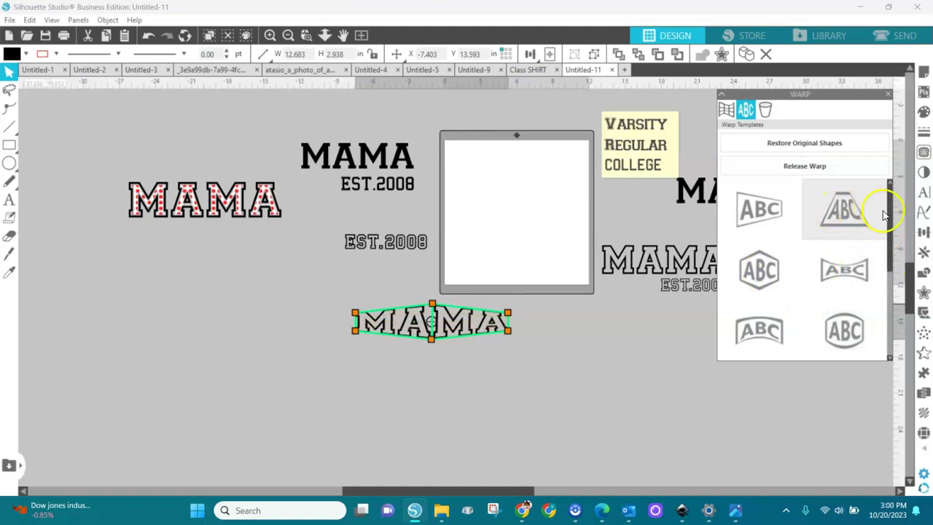
scroll(884, 229, "down", 3)
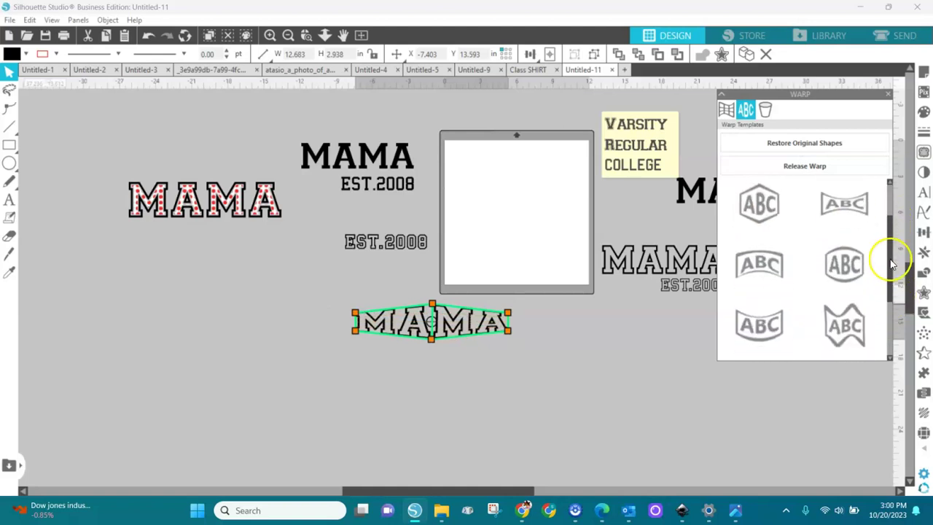
left_click(790, 282)
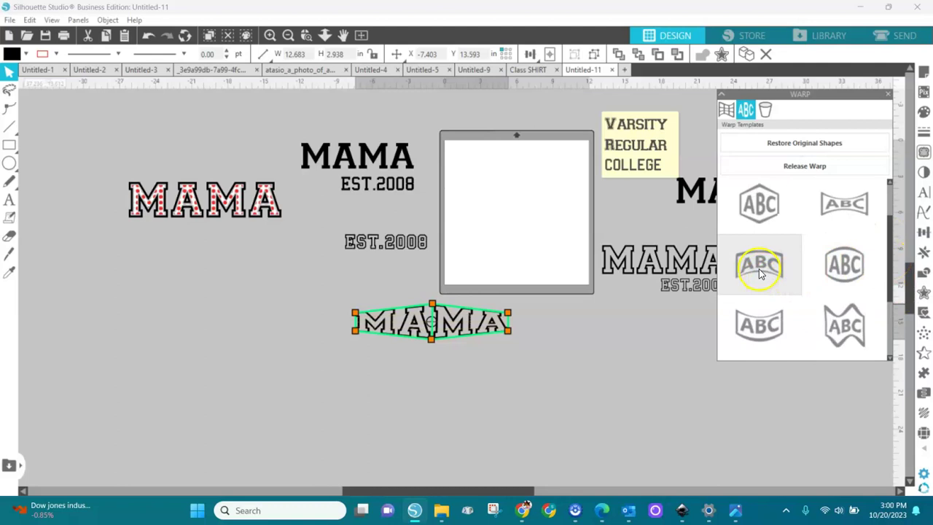
left_click(763, 210)
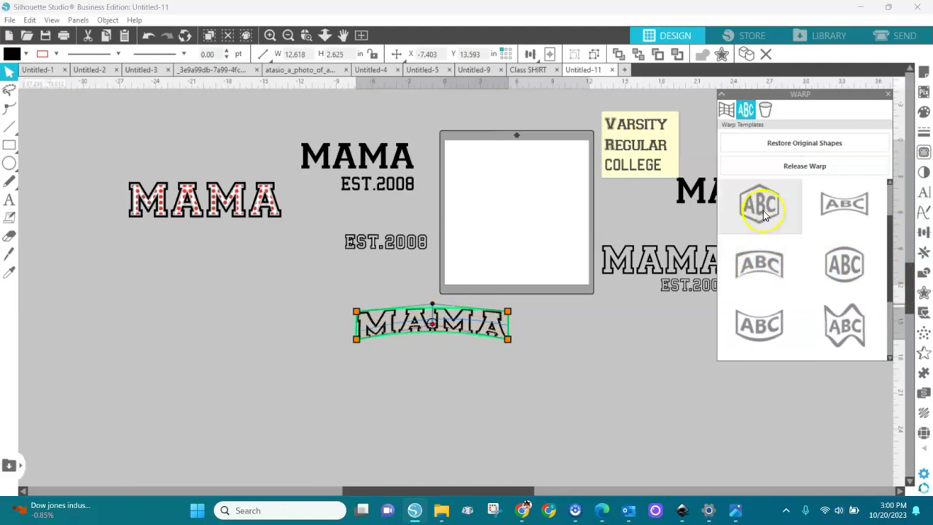
left_click(522, 351)
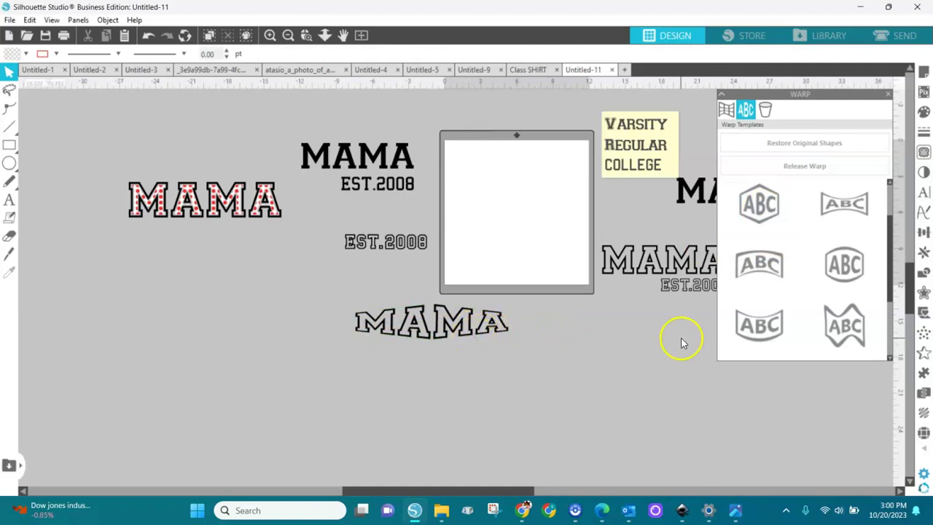
Move the outlined EST.2008 below the warped MAMA and apply the hexagon warp template to it.
left_click(418, 248)
left_click_drag(443, 223, 323, 276)
key("Escape")
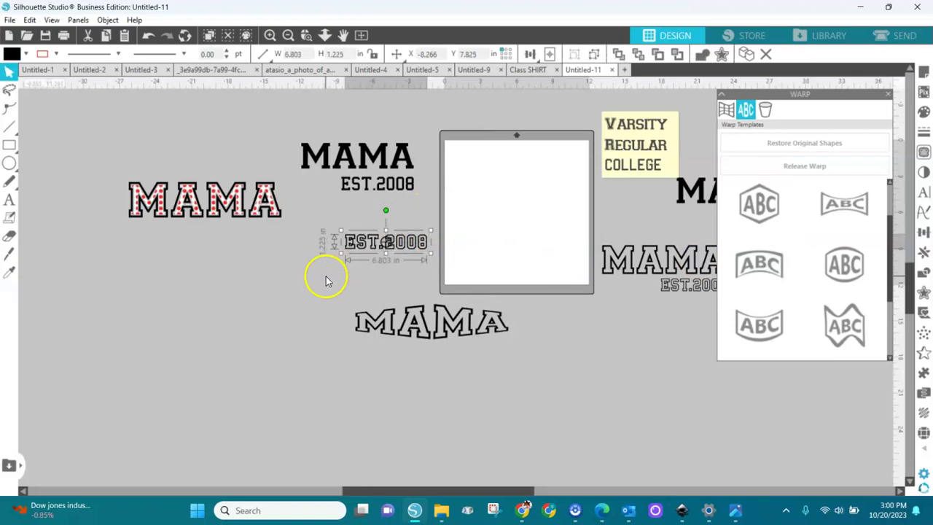
left_click_drag(411, 246, 494, 370)
left_click(755, 219)
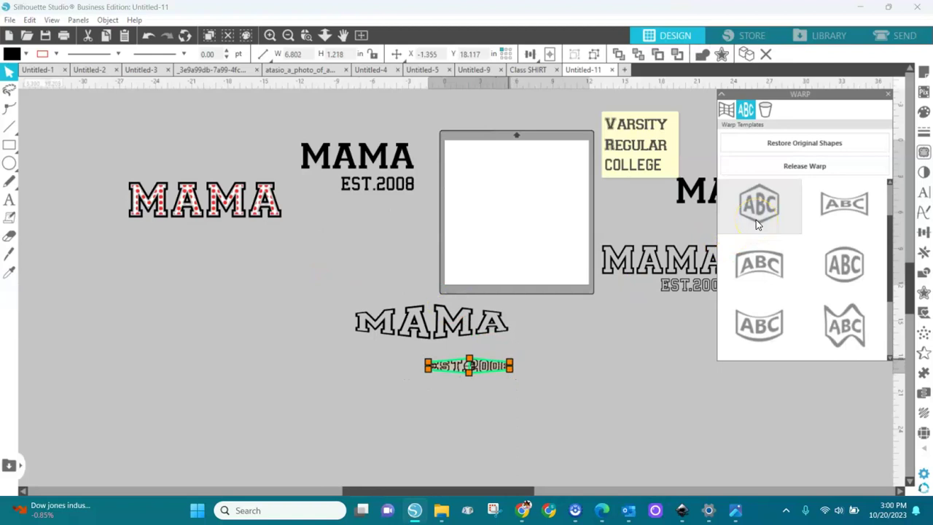
left_click(550, 360)
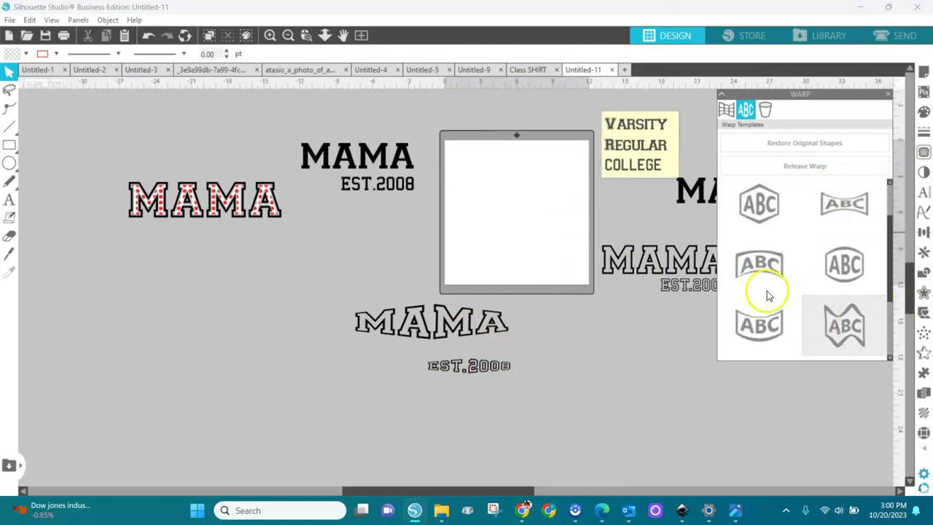
Release the warp on the outlined MAMA and move the lettering up and left, away from EST.2008.
left_click(477, 328)
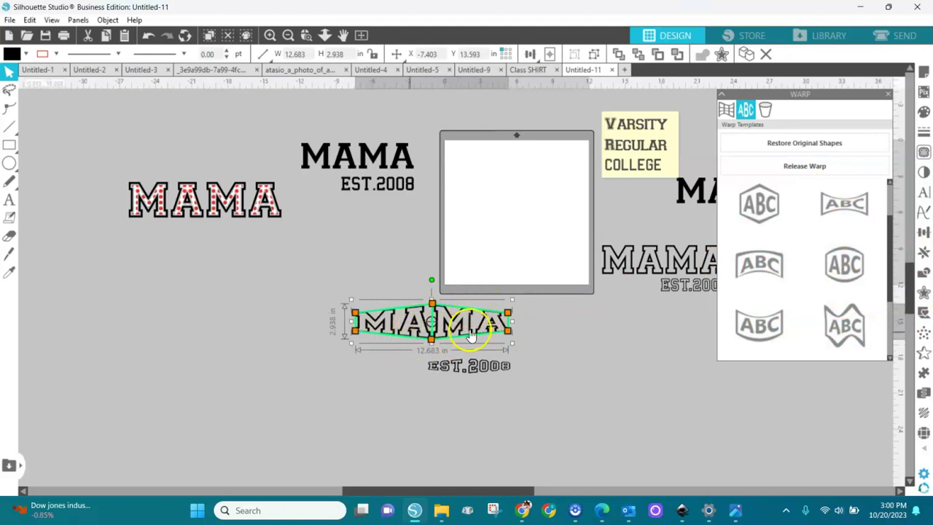
left_click(814, 167)
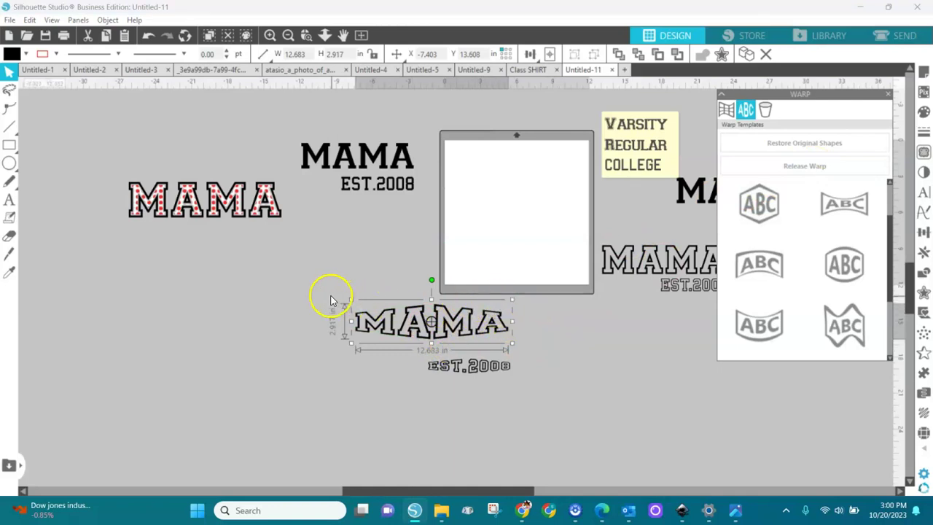
left_click_drag(326, 293, 540, 364)
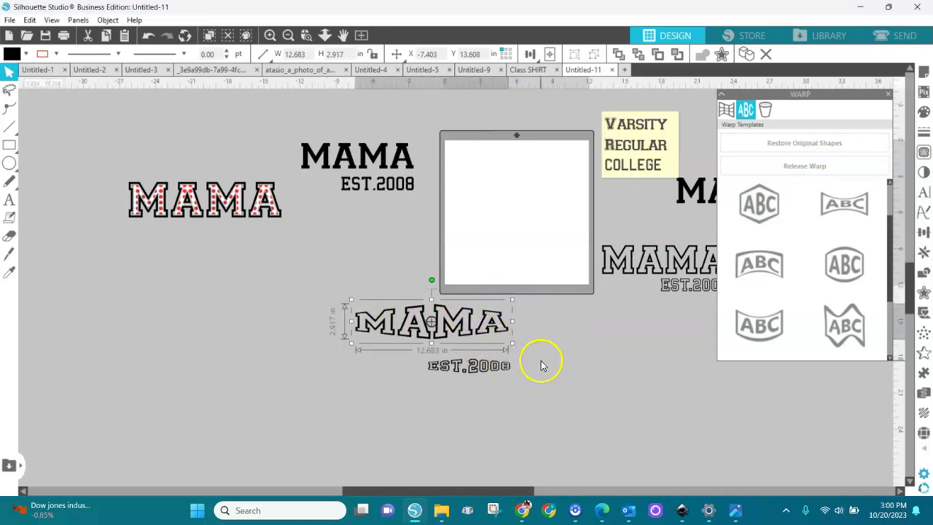
left_click_drag(500, 323, 446, 287)
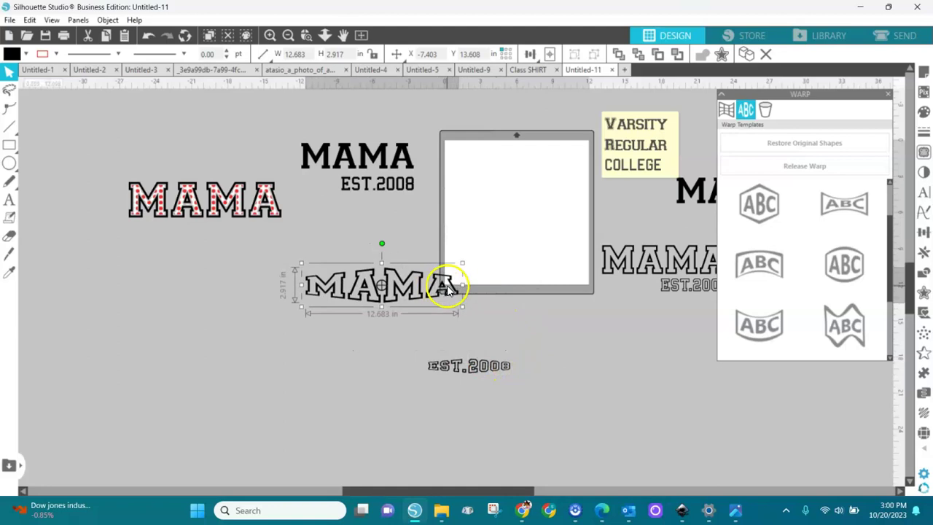